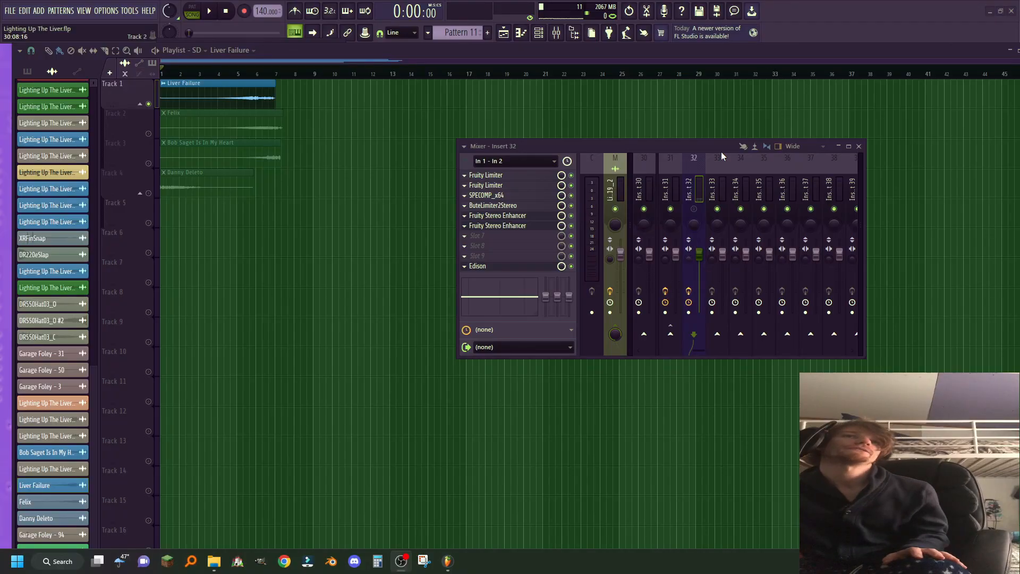
# - Show all channel groups in the channel rack, open the 3x Osc channel, and move its window up
pyautogui.press('F9')
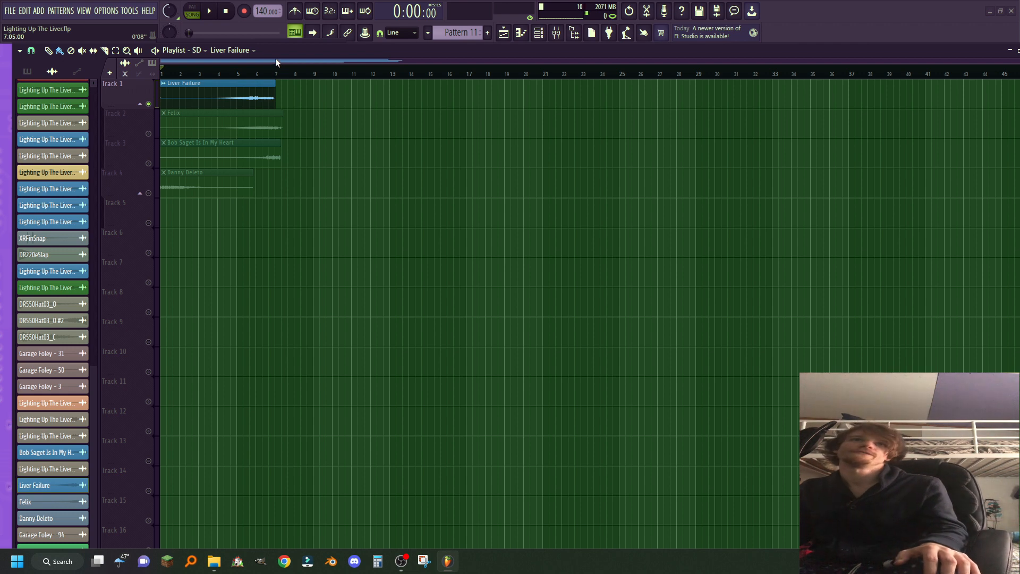
pyautogui.click(538, 33)
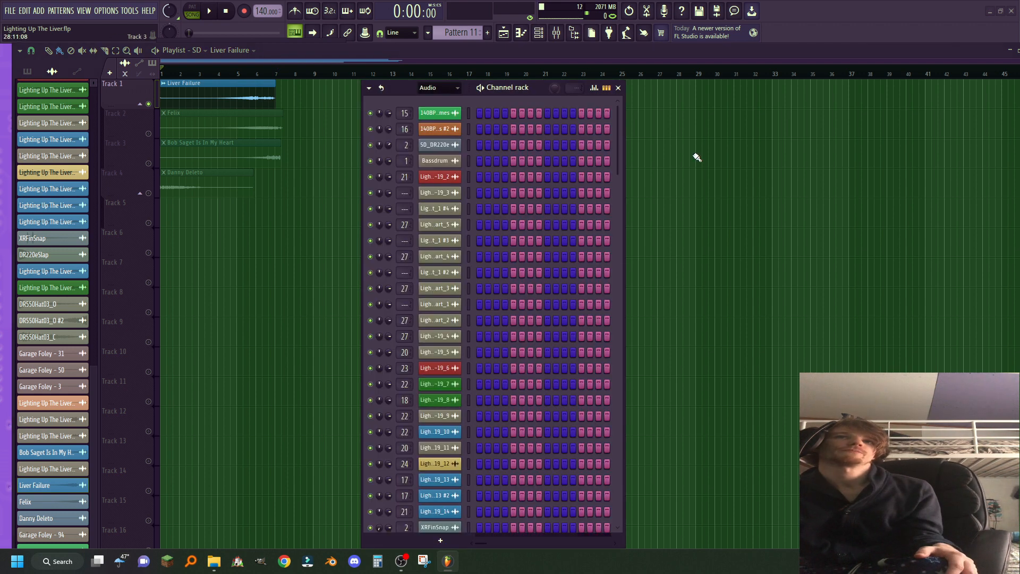
pyautogui.click(420, 88)
pyautogui.click(413, 92)
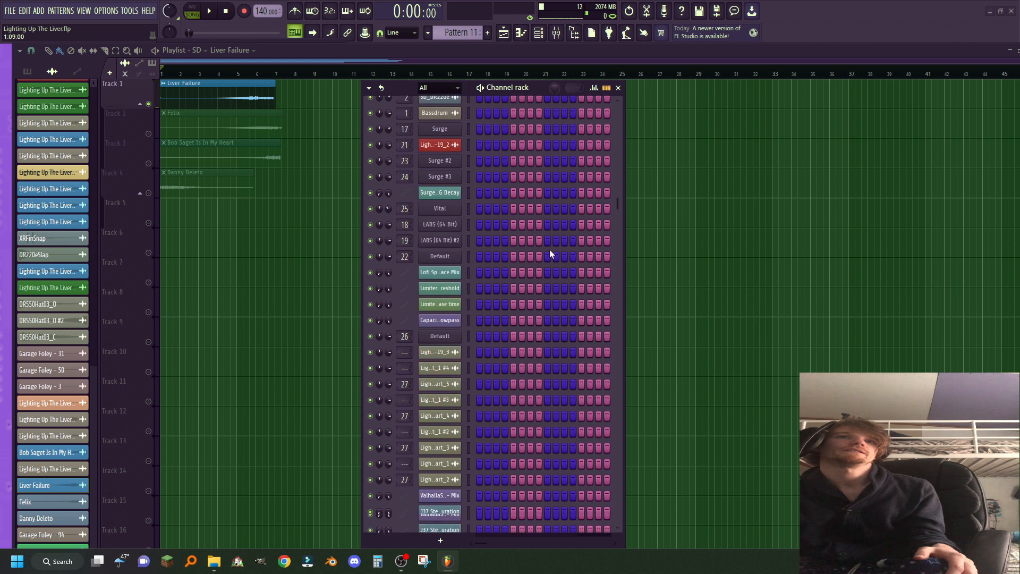
pyautogui.scroll(-3, 560, 280)
pyautogui.scroll(-10, 561, 281)
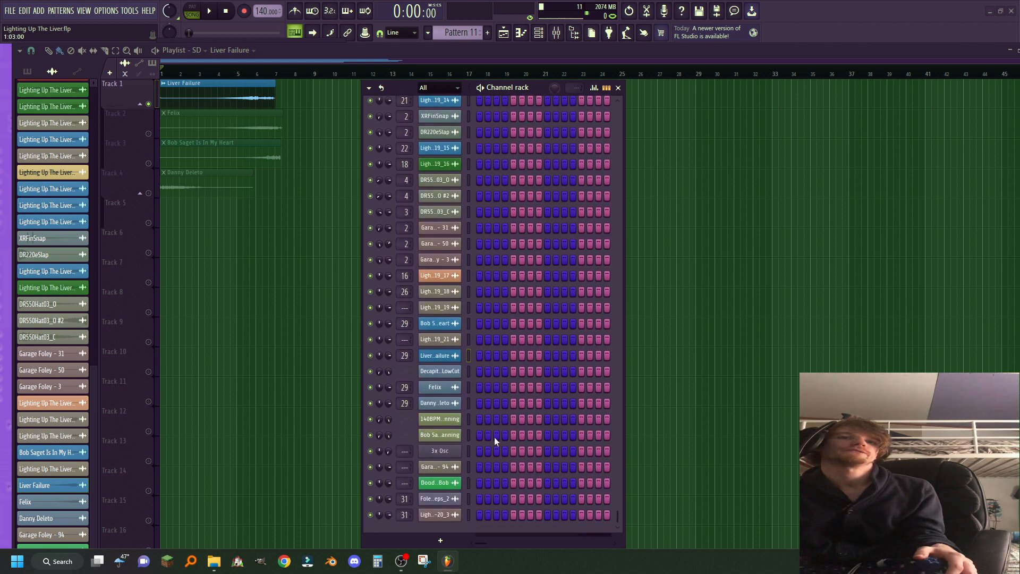
pyautogui.click(440, 449)
pyautogui.moveTo(516, 122); pyautogui.dragTo(445, 99)
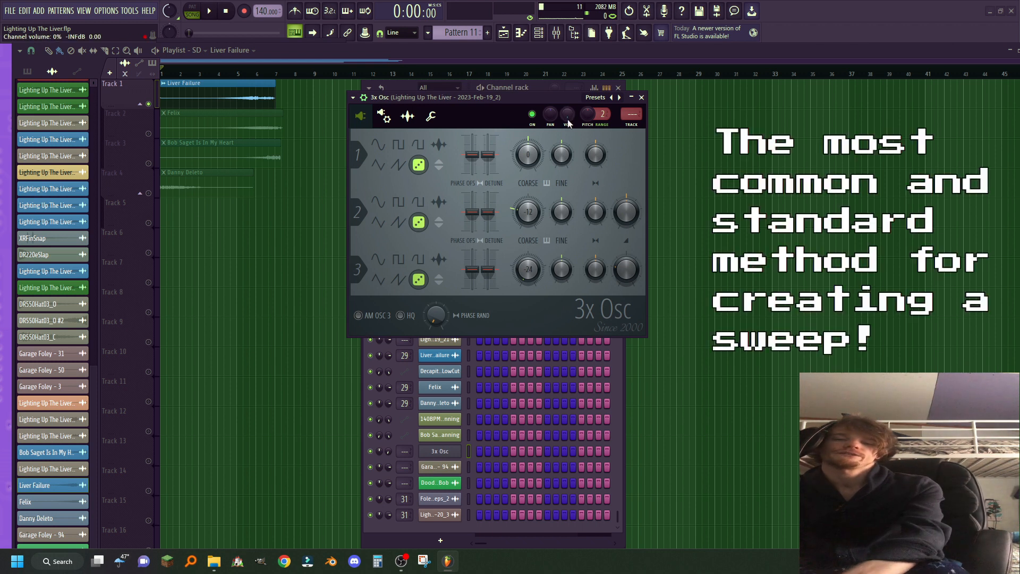
# - Raise the 3x Osc channel volume briefly to audition its noise, return it to 0%, and close the window
pyautogui.moveTo(569, 116); pyautogui.dragTo(568, 101)
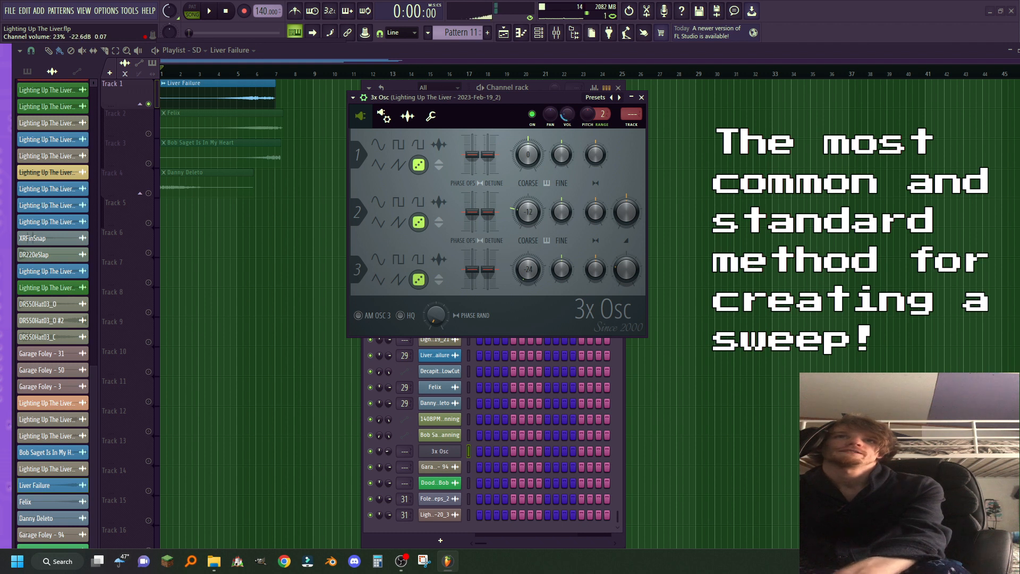
pyautogui.moveTo(567, 114); pyautogui.dragTo(567, 151)
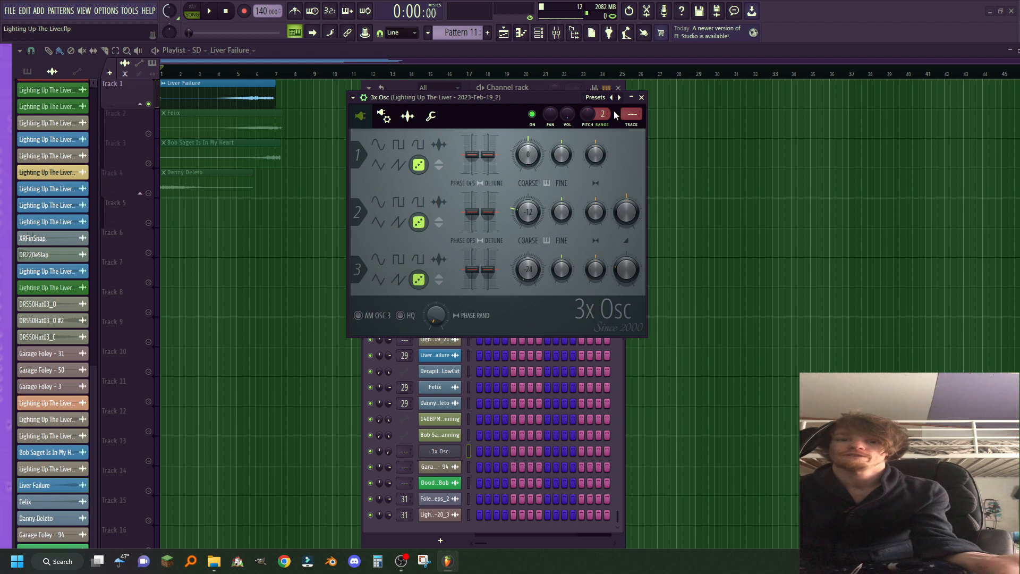
pyautogui.click(641, 97)
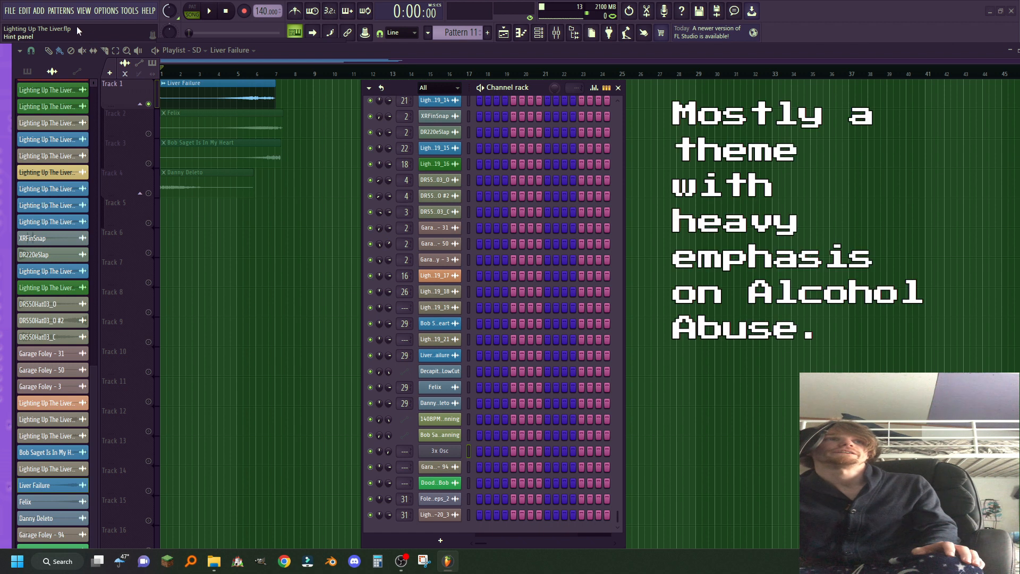
# - Play the soloed Liver Failure clip while viewing the mixer, and stop playback
pyautogui.click(210, 12)
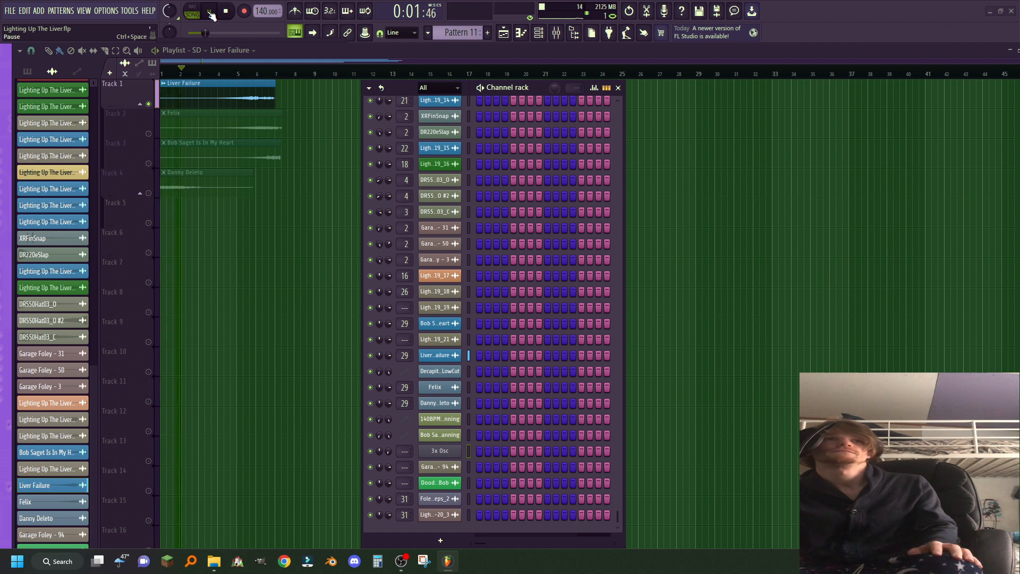
pyautogui.click(558, 34)
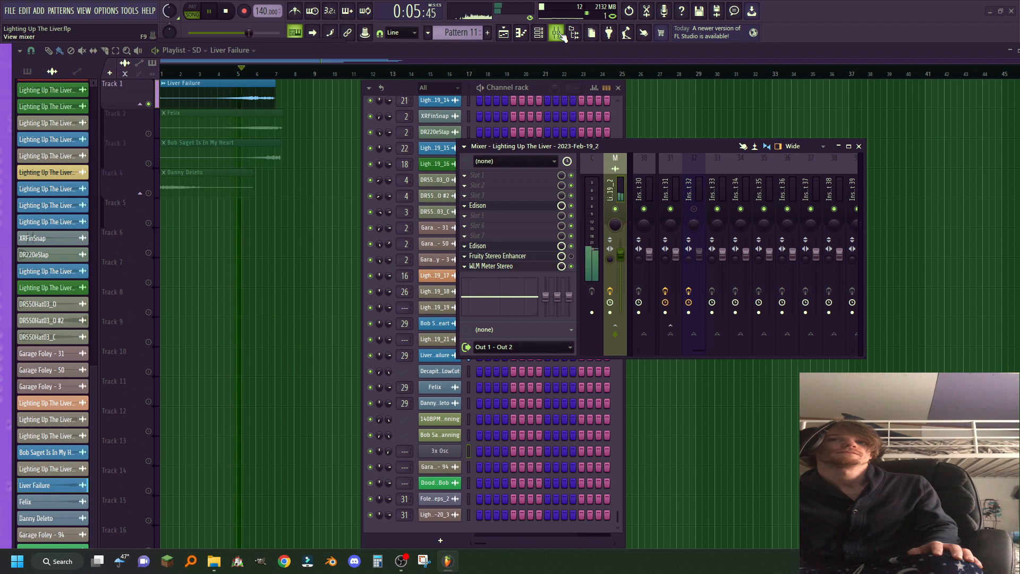
pyautogui.click(225, 12)
pyautogui.click(232, 58)
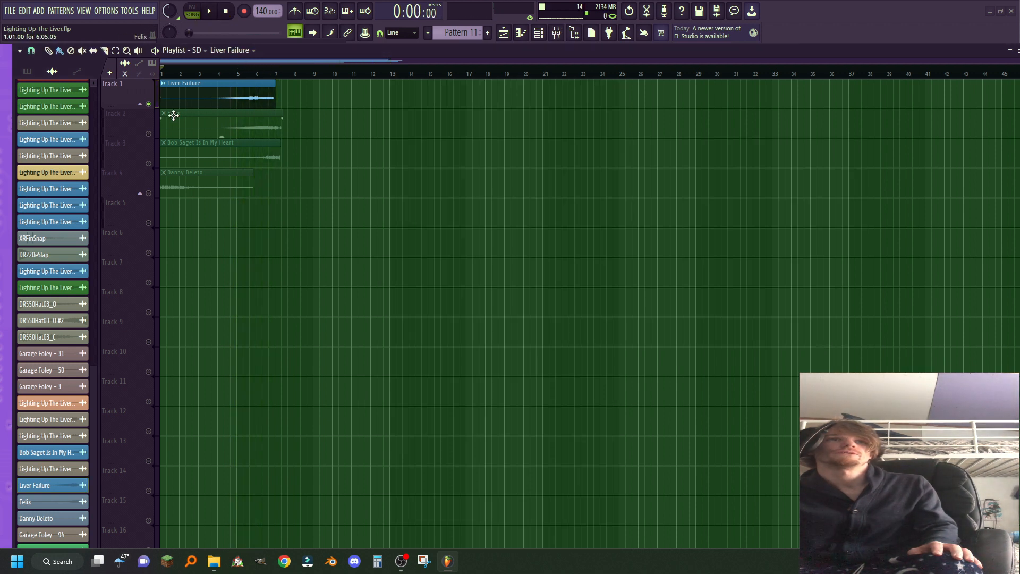
# - Solo playlist track 2 and play the Felix clip through to its end
pyautogui.rightClick(149, 133)
pyautogui.click(209, 11)
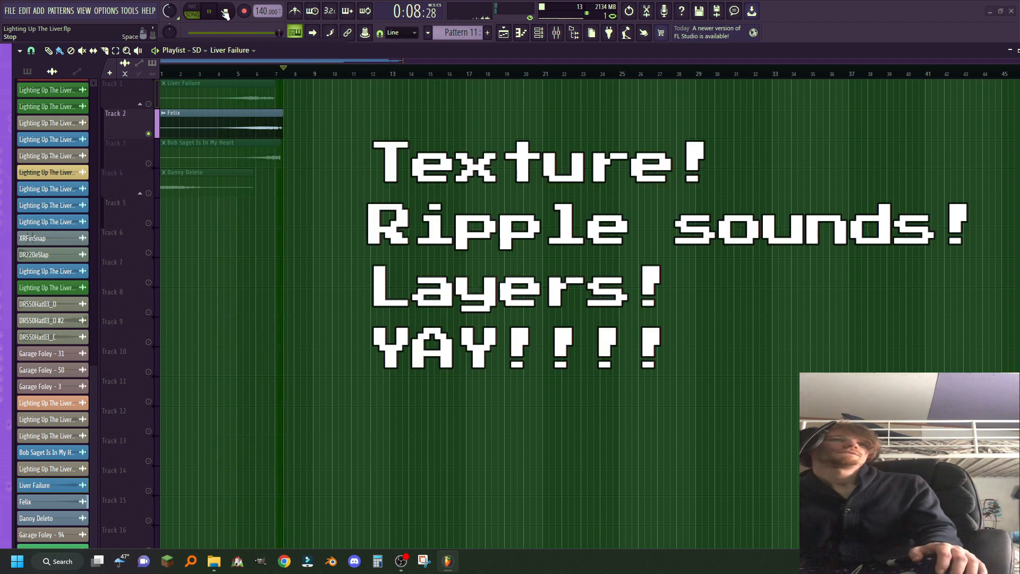
pyautogui.click(224, 15)
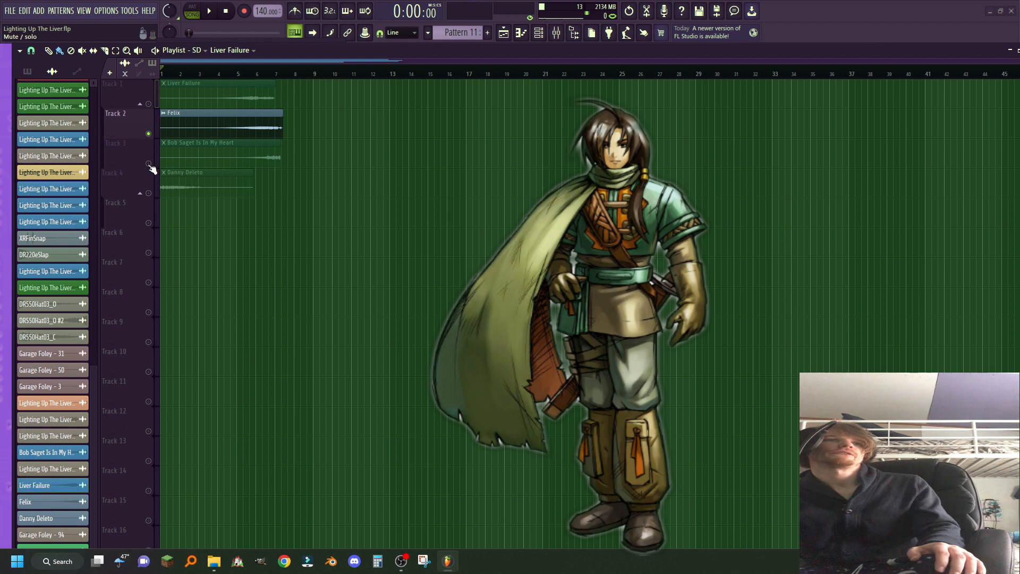
# - Solo playlist track 3 and audition the Bob Saget Is In My Heart clip
pyautogui.click(132, 167)
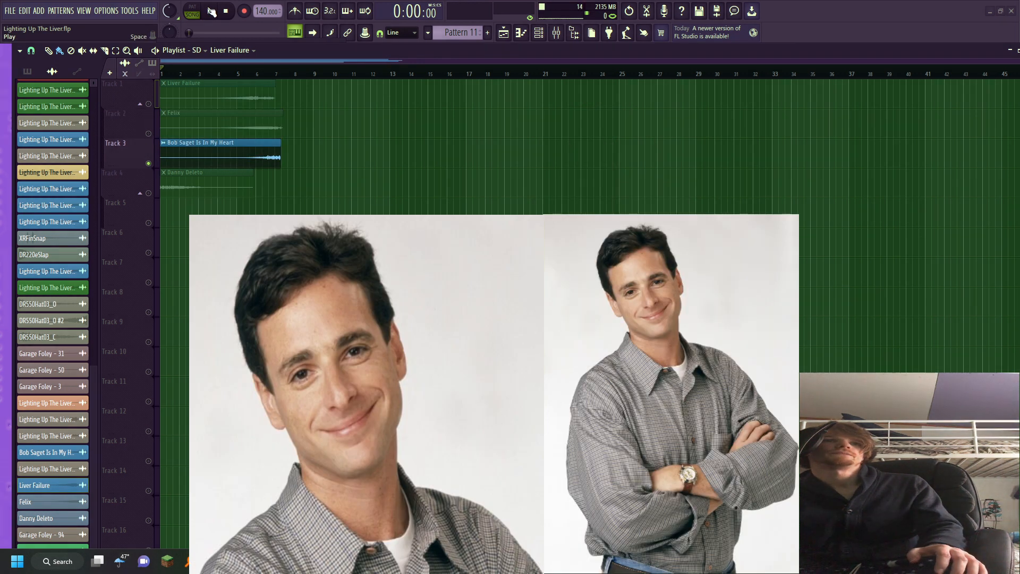
pyautogui.click(212, 12)
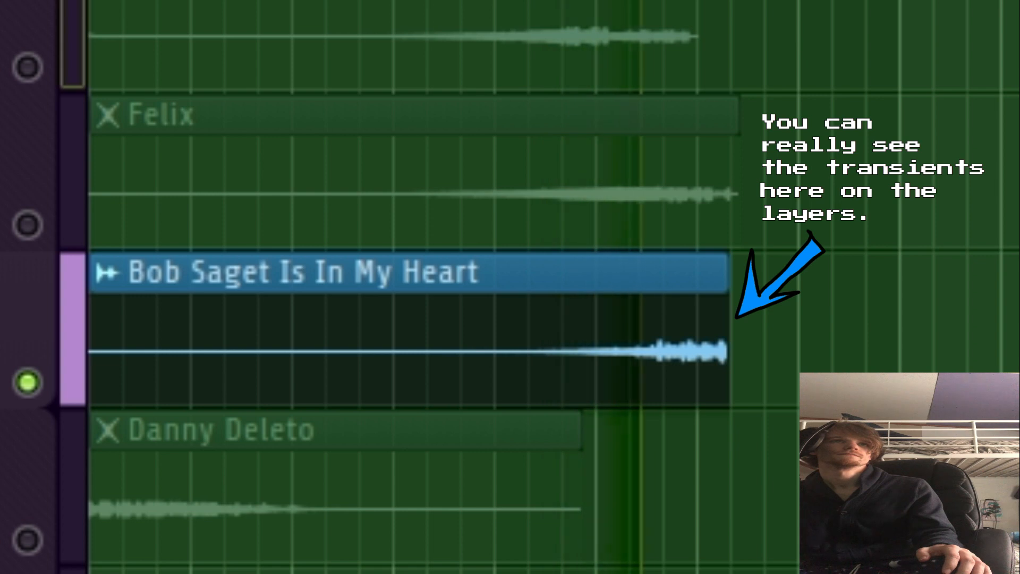
pyautogui.press('space')
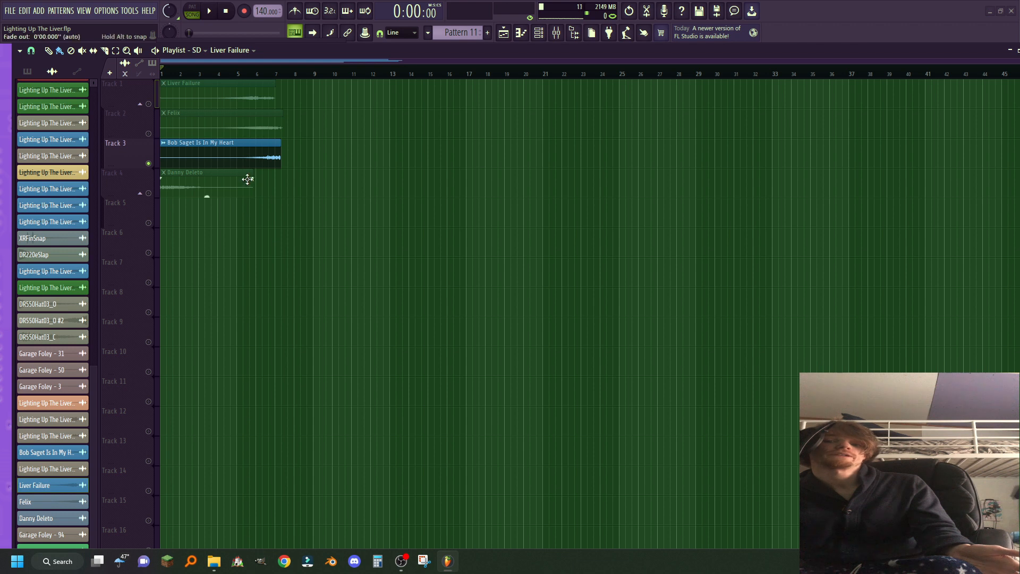
# - Solo playlist track 4 and audition its clip
pyautogui.rightClick(149, 193)
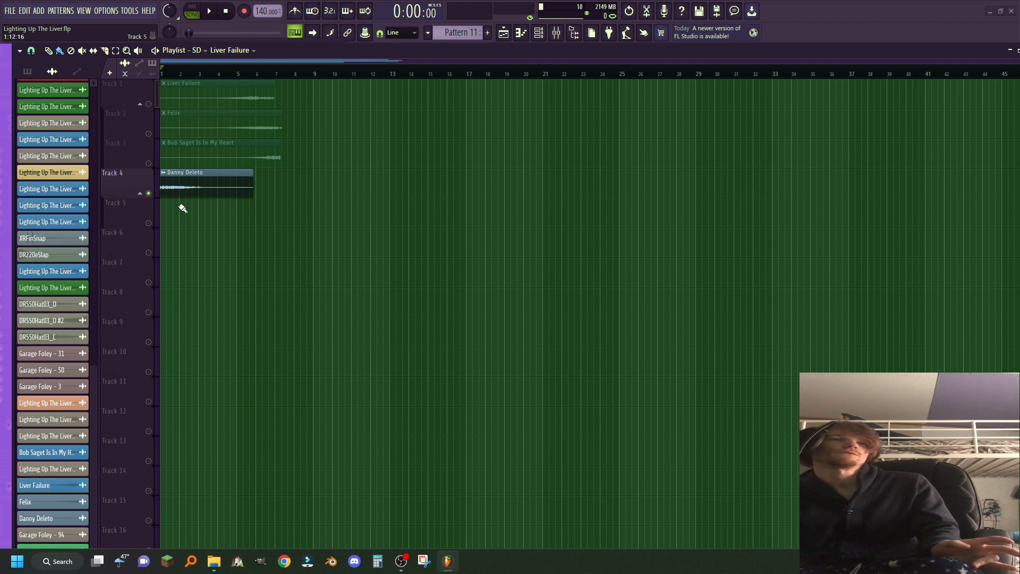
pyautogui.click(209, 12)
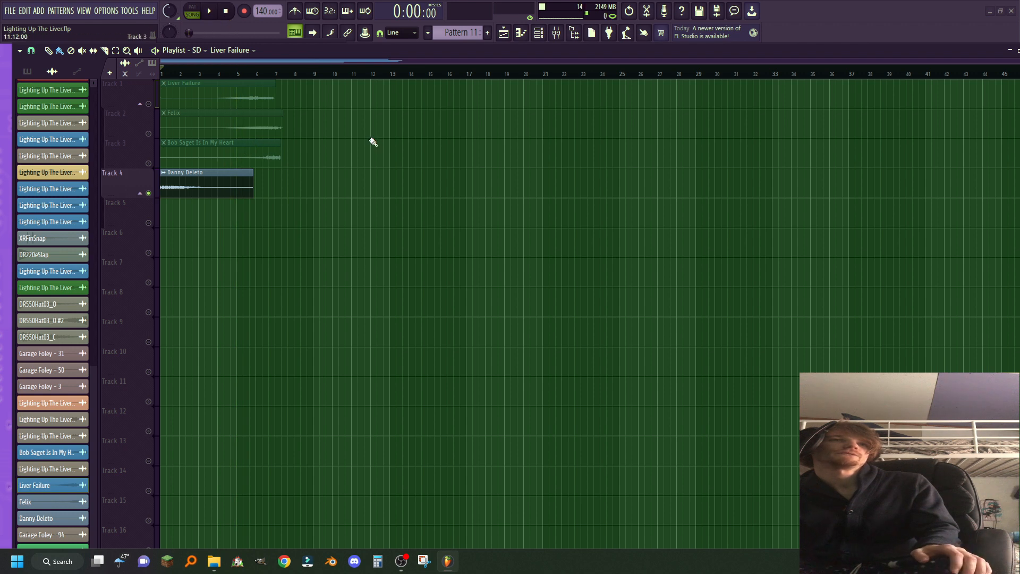
# - Open the sample browser, place it beside the playlist's clip list, and show the mixer
pyautogui.click(574, 33)
pyautogui.moveTo(225, 48); pyautogui.dragTo(203, 32)
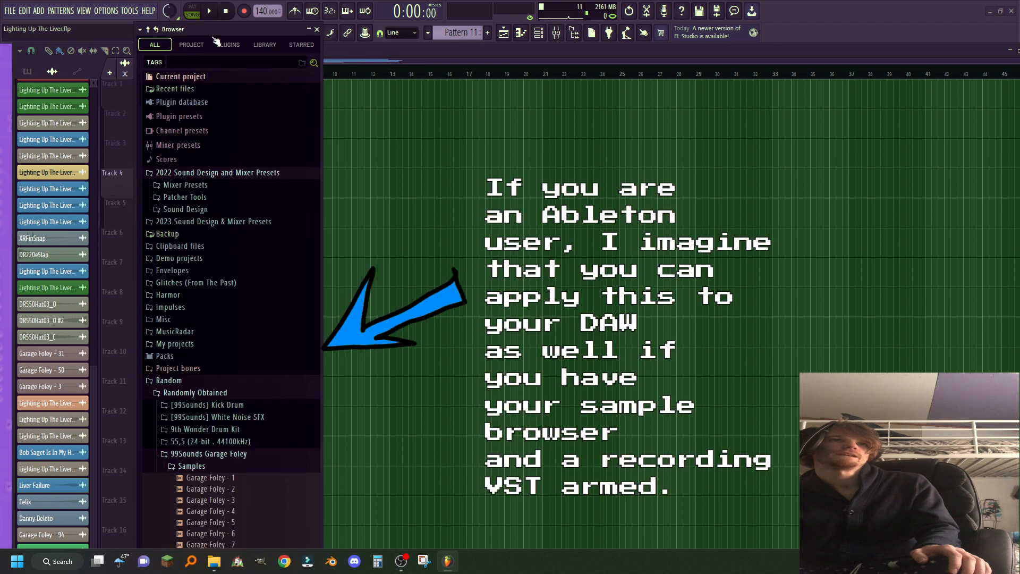
pyautogui.click(556, 34)
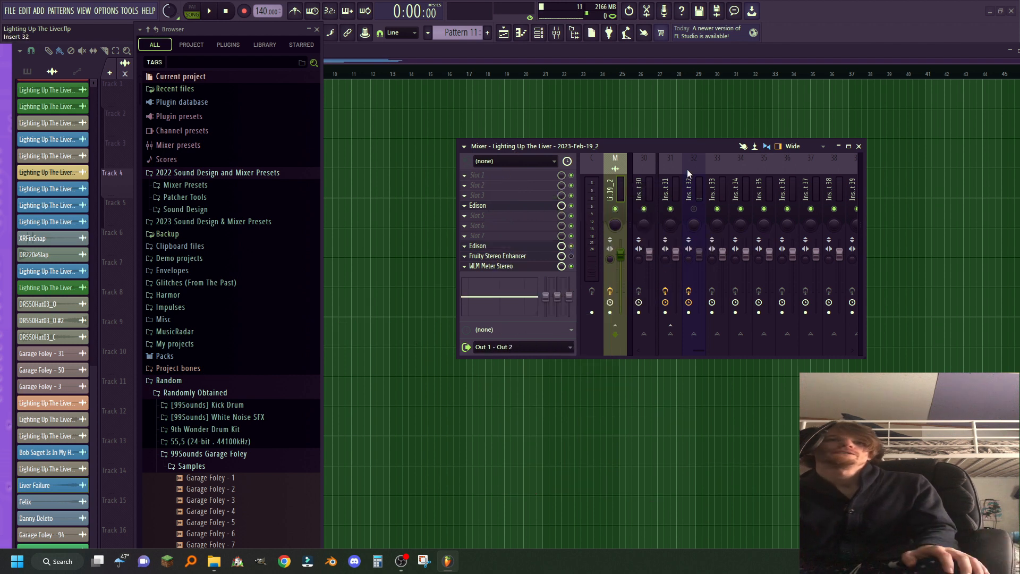
# - Check the browser preview track in the audio settings and select the matching mixer track, Insert 125
pyautogui.click(106, 10)
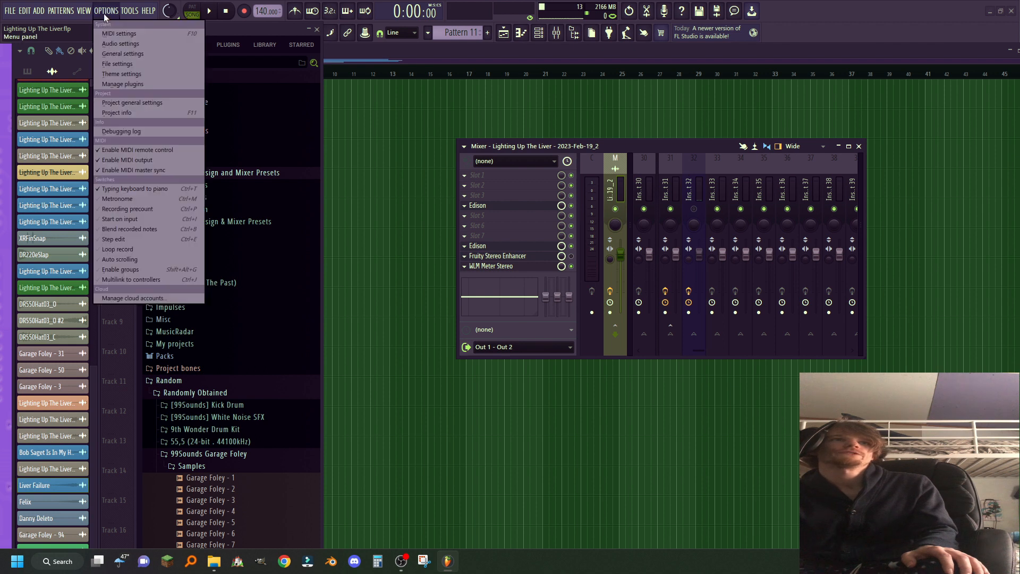
pyautogui.click(114, 42)
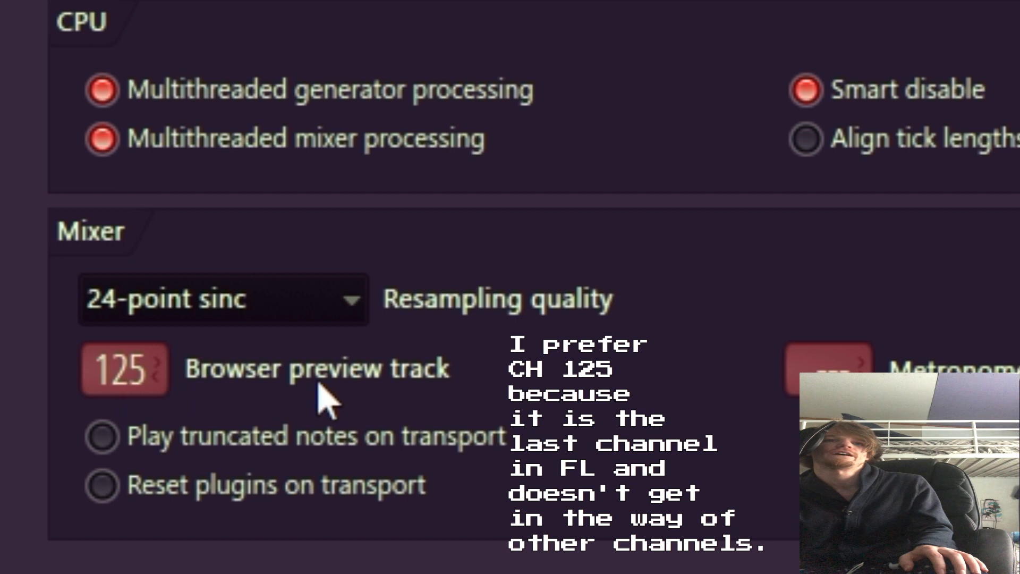
pyautogui.press('F9')
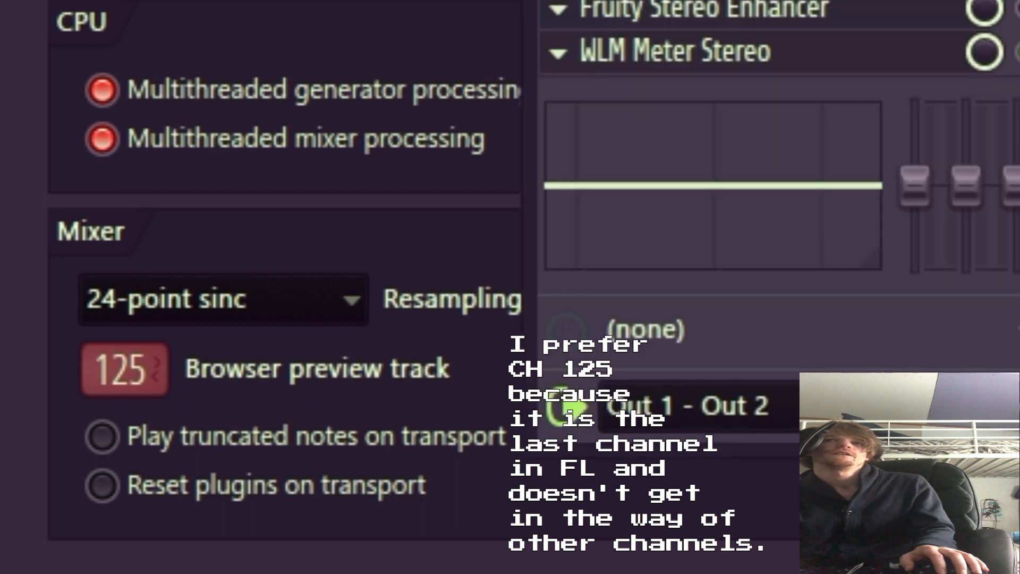
pyautogui.scroll(-10, 782, 178)
pyautogui.scroll(-15, 782, 177)
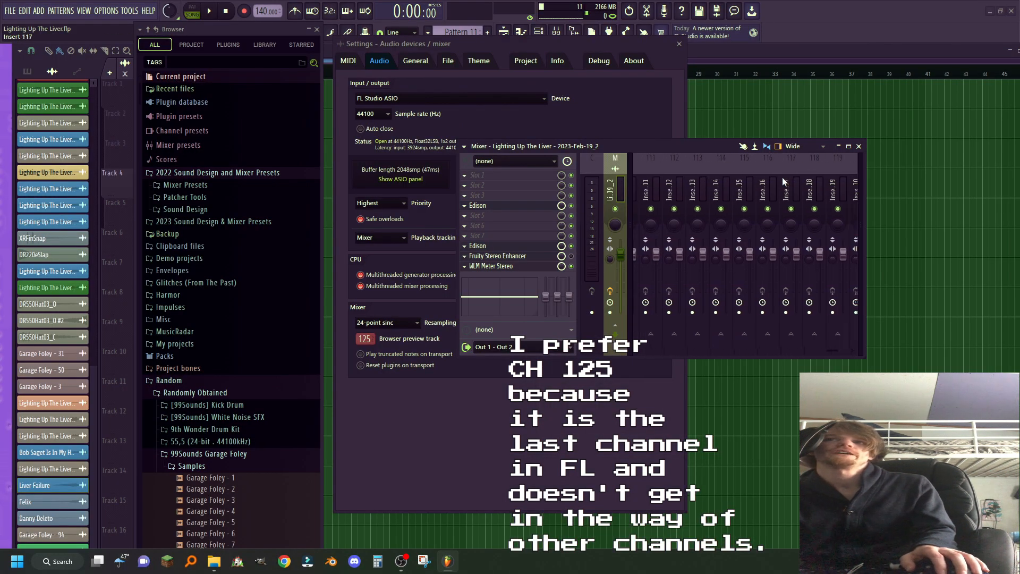
pyautogui.click(851, 184)
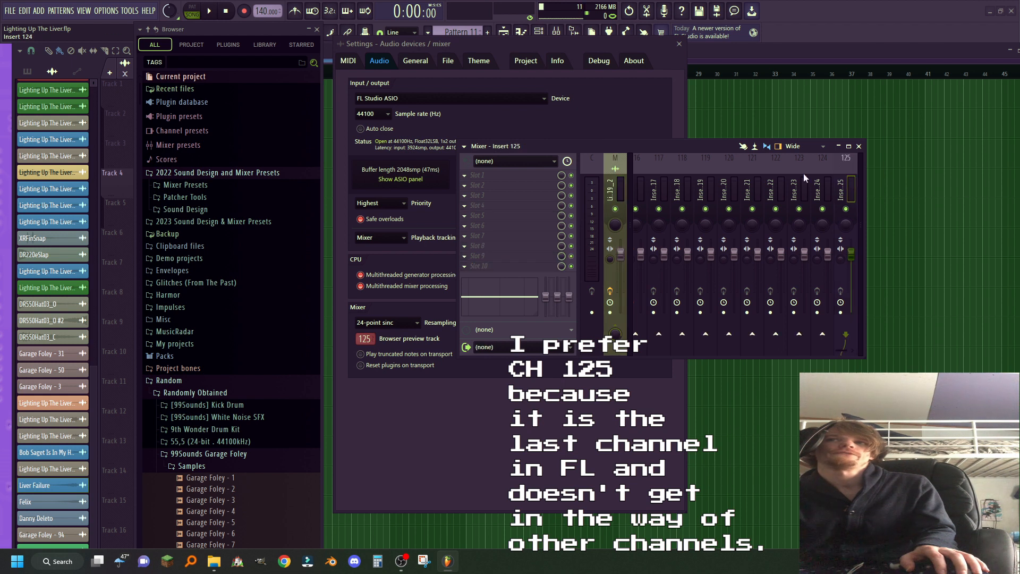
# - Load Edison into the last effect slot of Insert 125 and set its recording to start on input
pyautogui.press('F8')
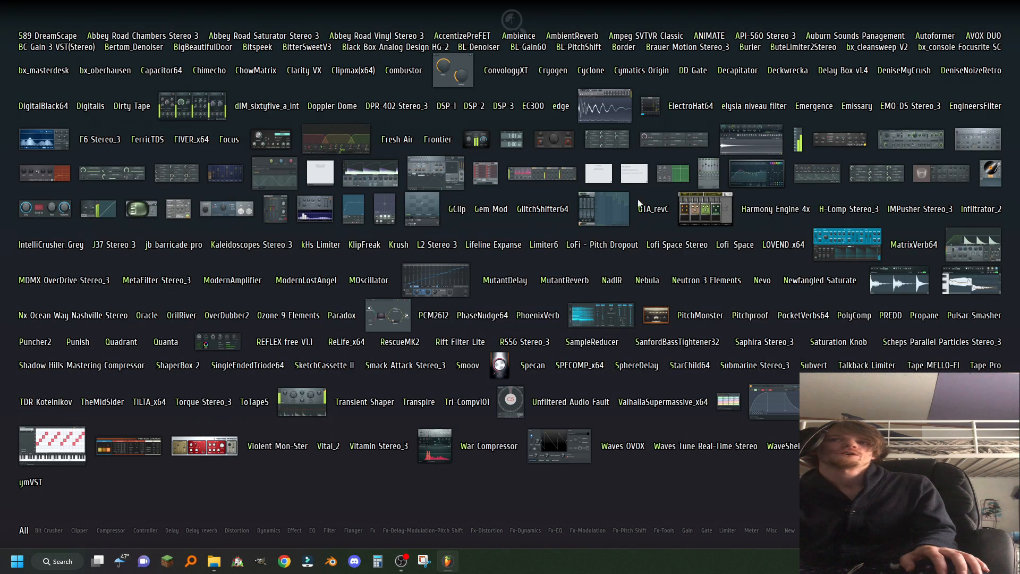
pyautogui.moveTo(771, 530)
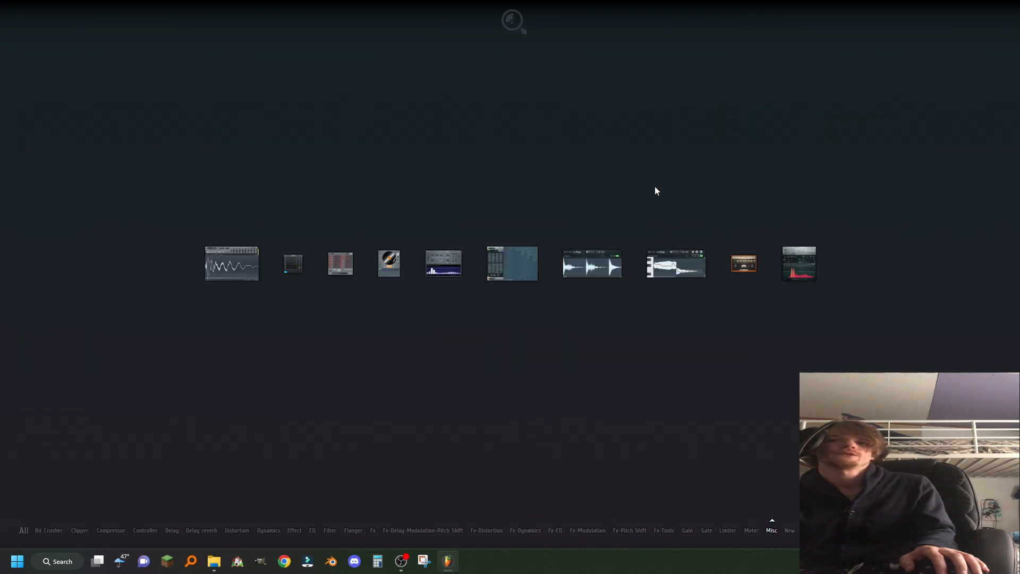
pyautogui.click(204, 270)
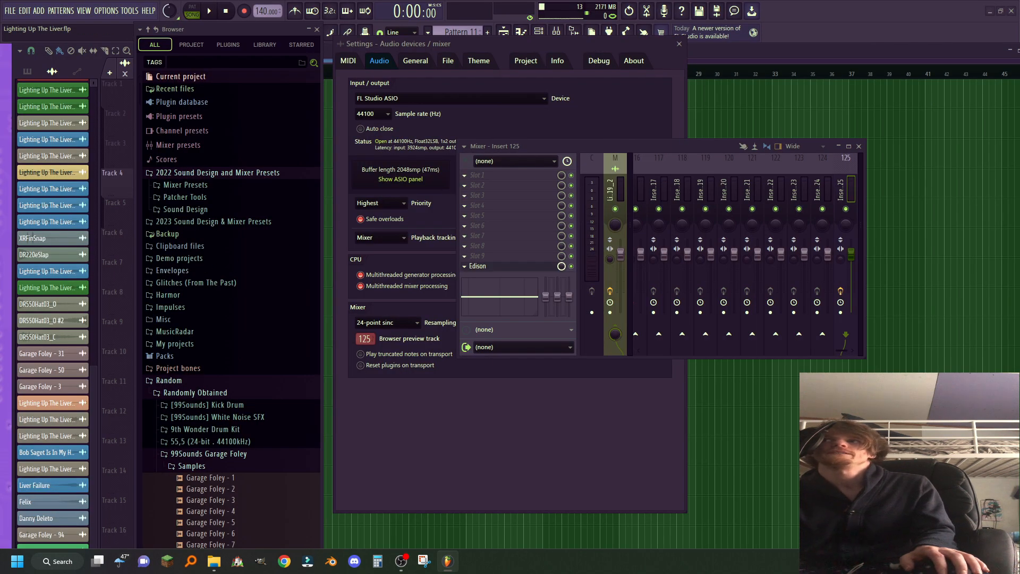
pyautogui.moveTo(1018, 123); pyautogui.dragTo(561, 279)
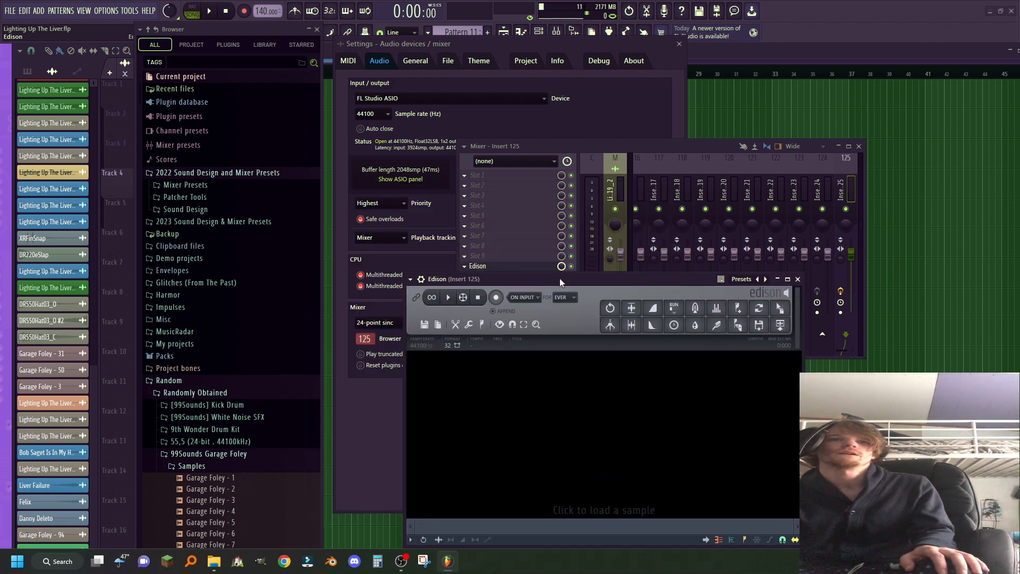
pyautogui.click(521, 298)
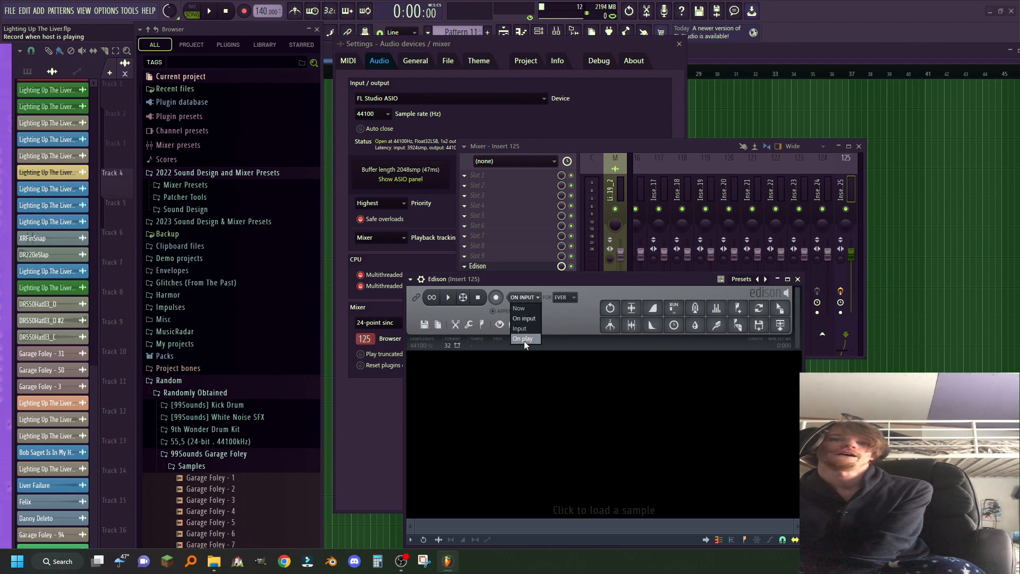
pyautogui.click(524, 319)
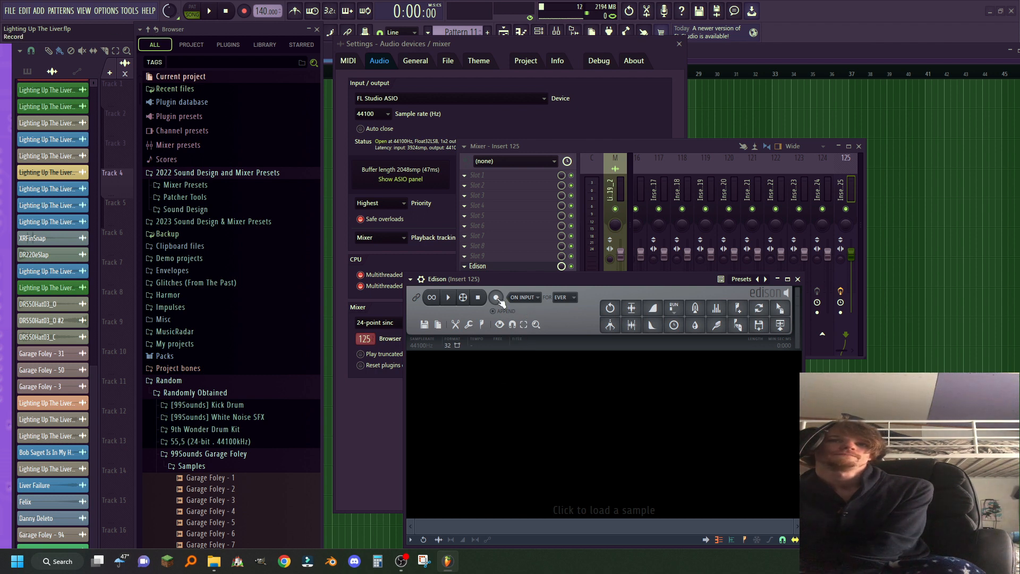
# - Load the Ambience reverb into the first effect slot of Insert 125 and move its window over Edison
pyautogui.middleClick(478, 183)
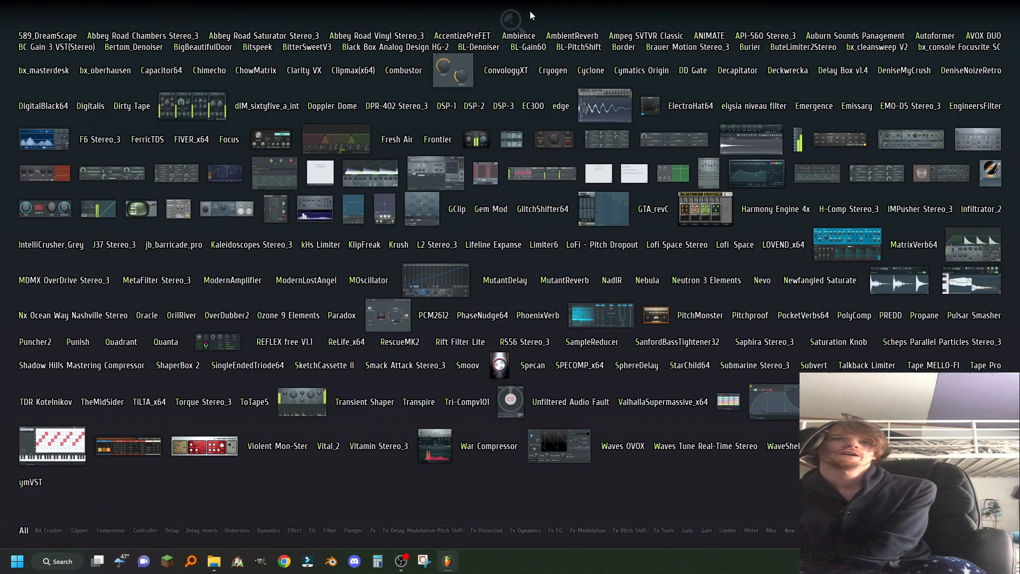
pyautogui.moveTo(524, 40); pyautogui.dragTo(492, 167)
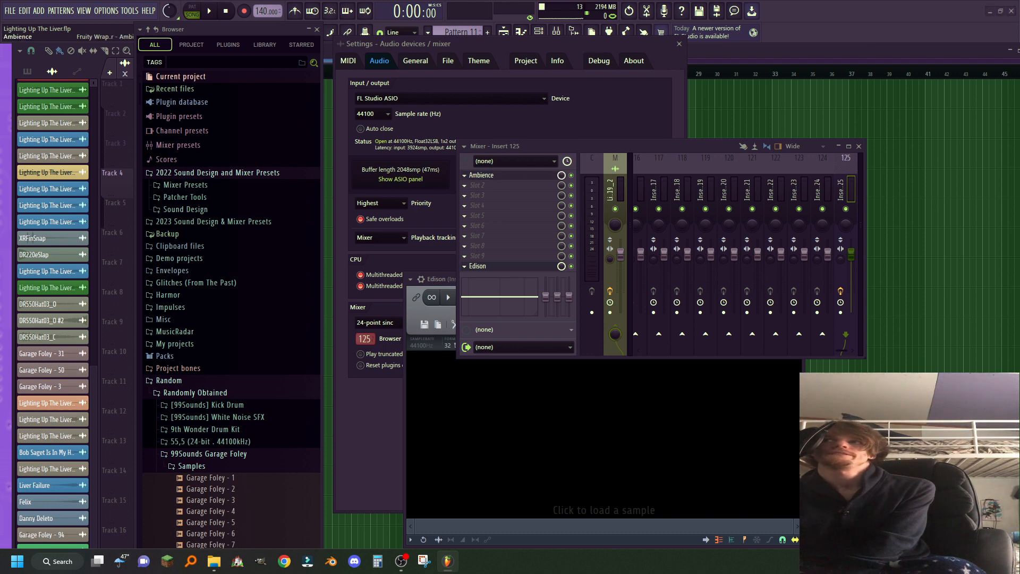
pyautogui.moveTo(680, 196); pyautogui.dragTo(605, 255)
# - Set Ambience's decay time to about 10000 ms and lower the effect's mix level on Insert 125
pyautogui.moveTo(493, 357); pyautogui.dragTo(497, 350)
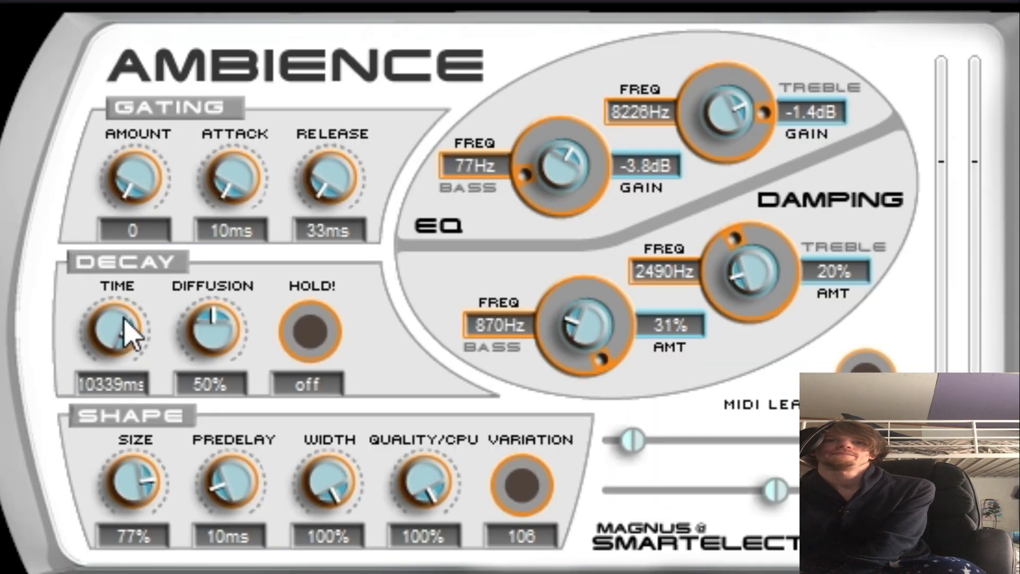
pyautogui.moveTo(124, 321)
pyautogui.mouseDown()
pyautogui.moveTo(115, 331)
pyautogui.moveTo(126, 328)
pyautogui.mouseUp()
pyautogui.moveTo(561, 175); pyautogui.dragTo(561, 180)
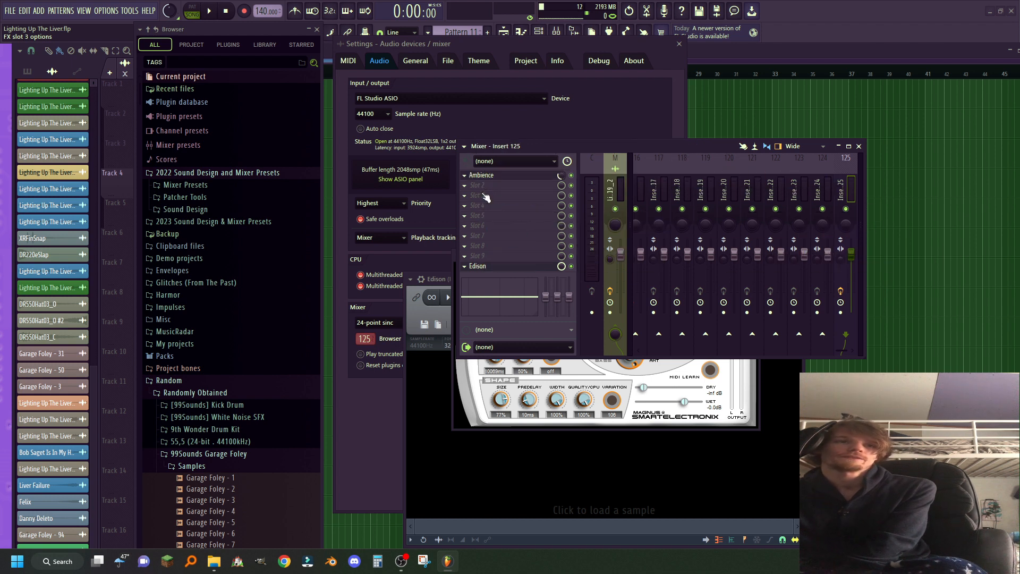
# - Load Delay Box v1.4 into the second effect slot of Insert 125 and move its window lower over the mixer
pyautogui.press('F8')
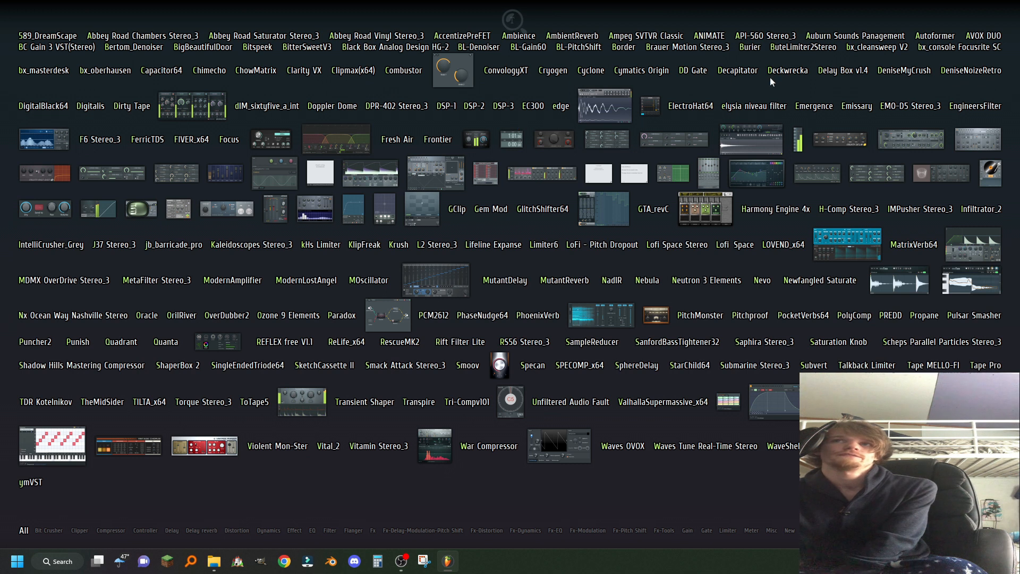
pyautogui.press('F8')
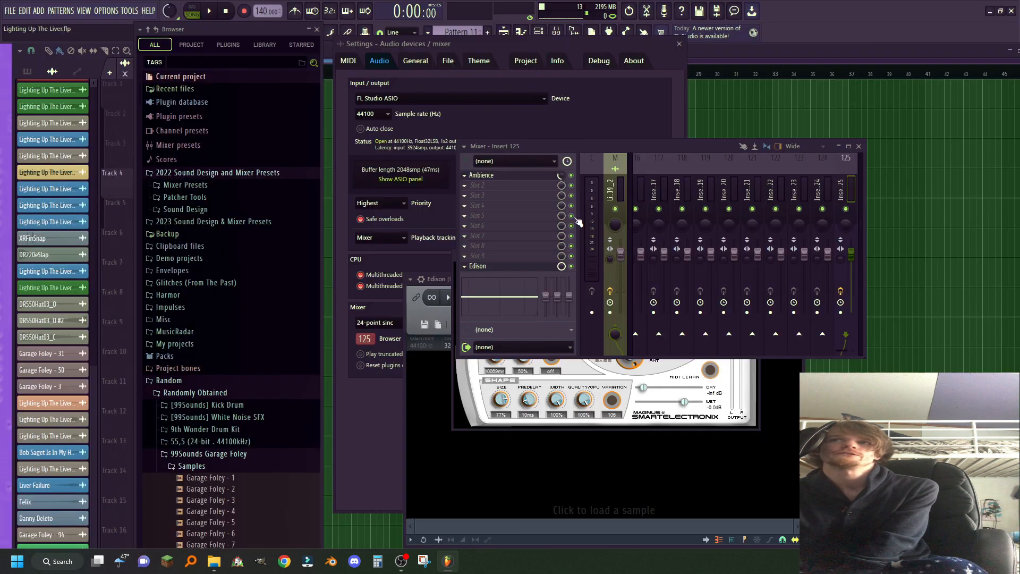
pyautogui.moveTo(487, 190); pyautogui.dragTo(483, 196)
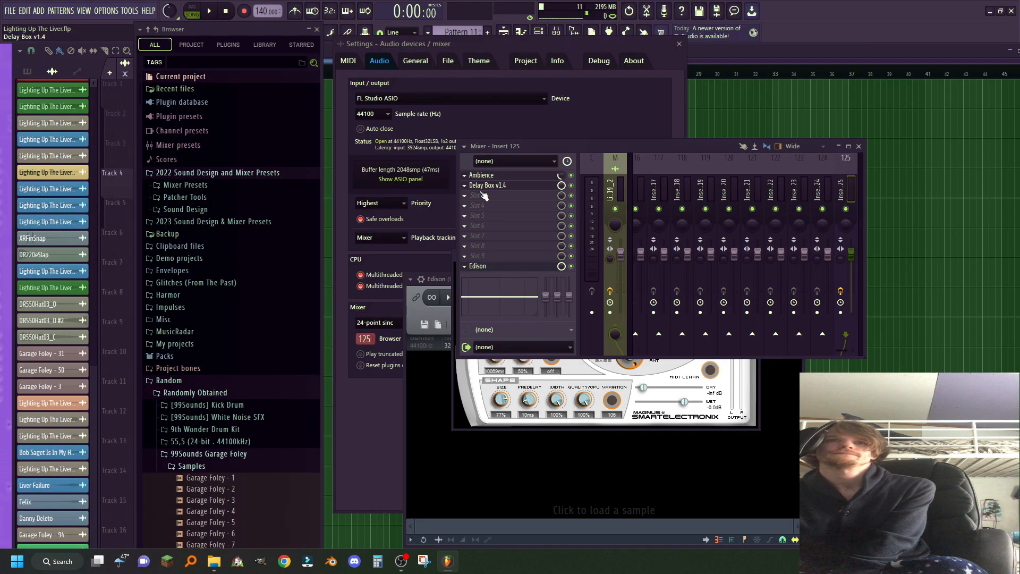
pyautogui.moveTo(603, 214); pyautogui.dragTo(453, 247)
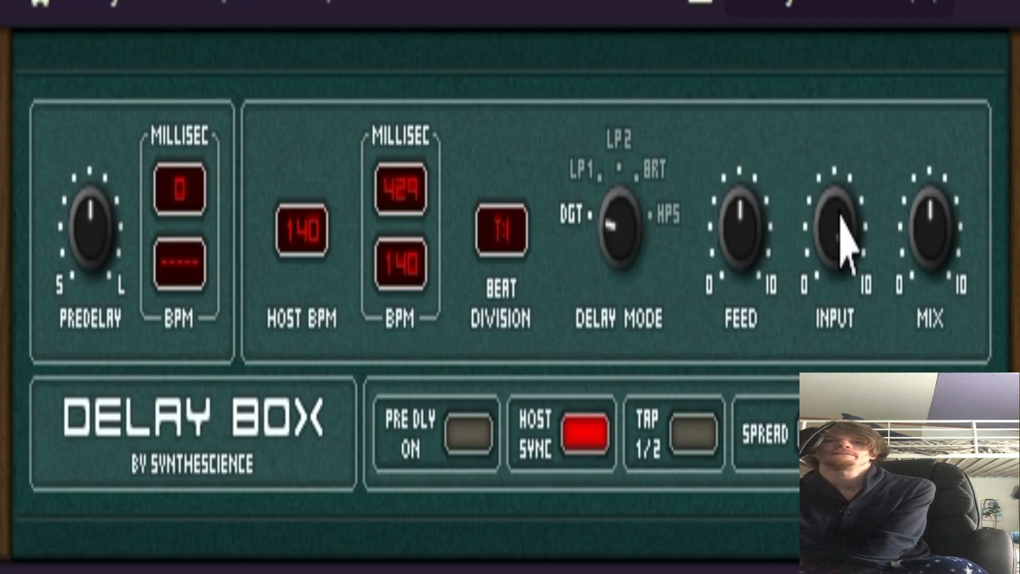
# - Raise Delay Box's input and feed levels, lower its mix level and close the plugin window
pyautogui.moveTo(919, 227); pyautogui.dragTo(924, 354)
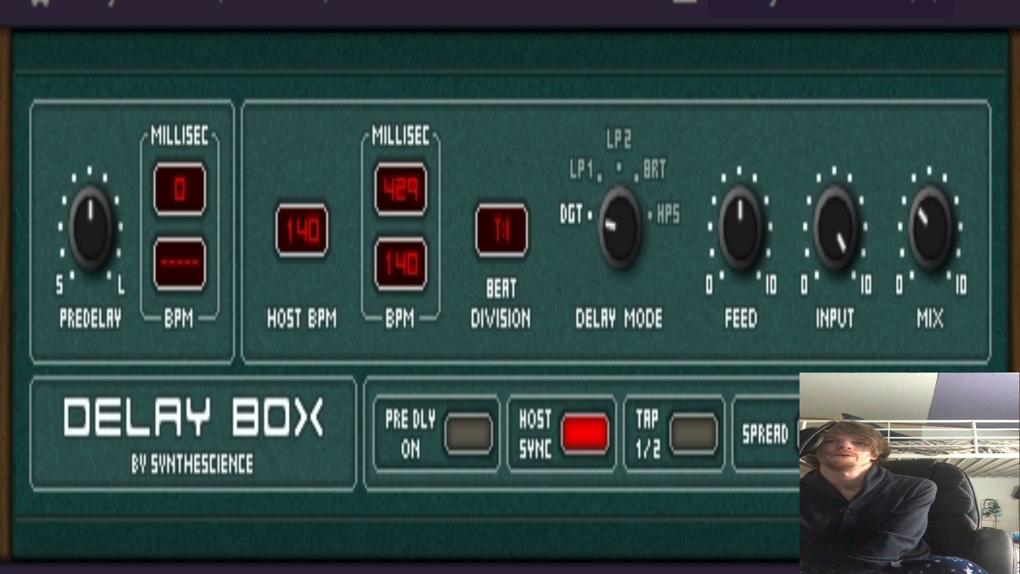
pyautogui.moveTo(720, 268); pyautogui.dragTo(724, 189)
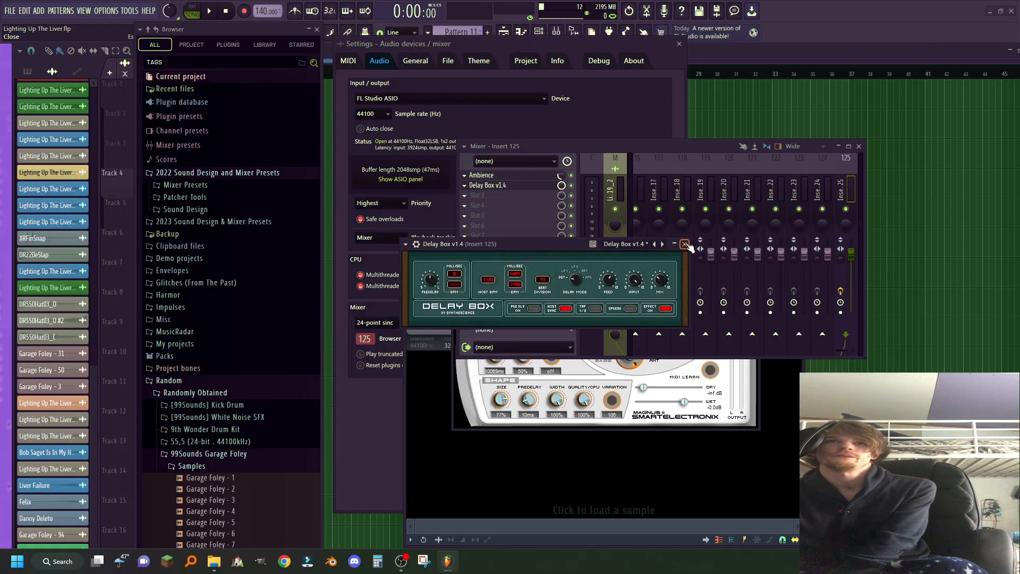
pyautogui.click(1012, 5)
pyautogui.click(537, 188)
pyautogui.click(538, 188)
pyautogui.click(537, 187)
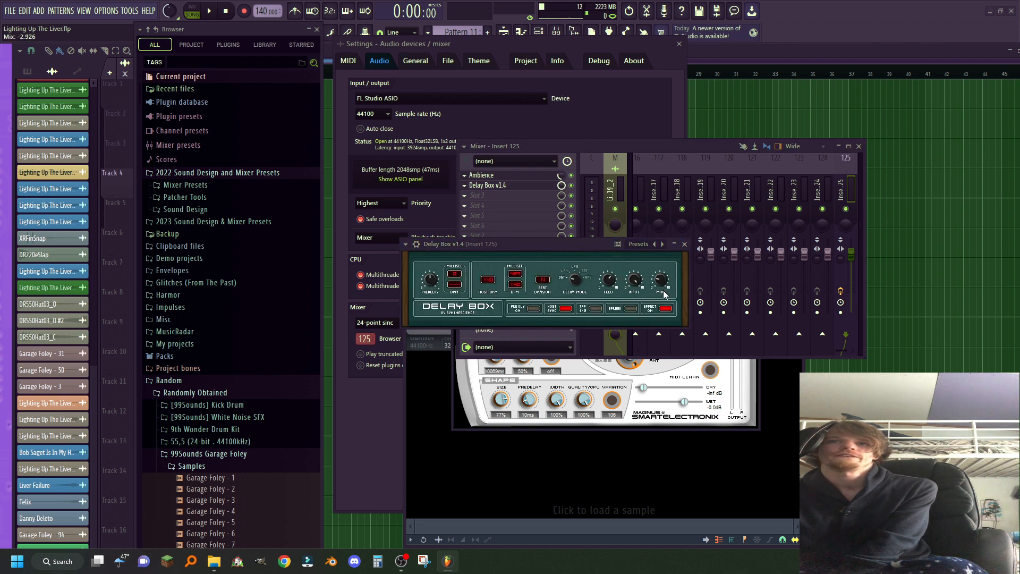
pyautogui.scroll(2, 661, 289)
pyautogui.click(685, 244)
# - Preview the Garage Foley - 1 and Garage Foley - 3 samples from the browser through the effects
pyautogui.scroll(-9, 228, 282)
pyautogui.click(225, 143)
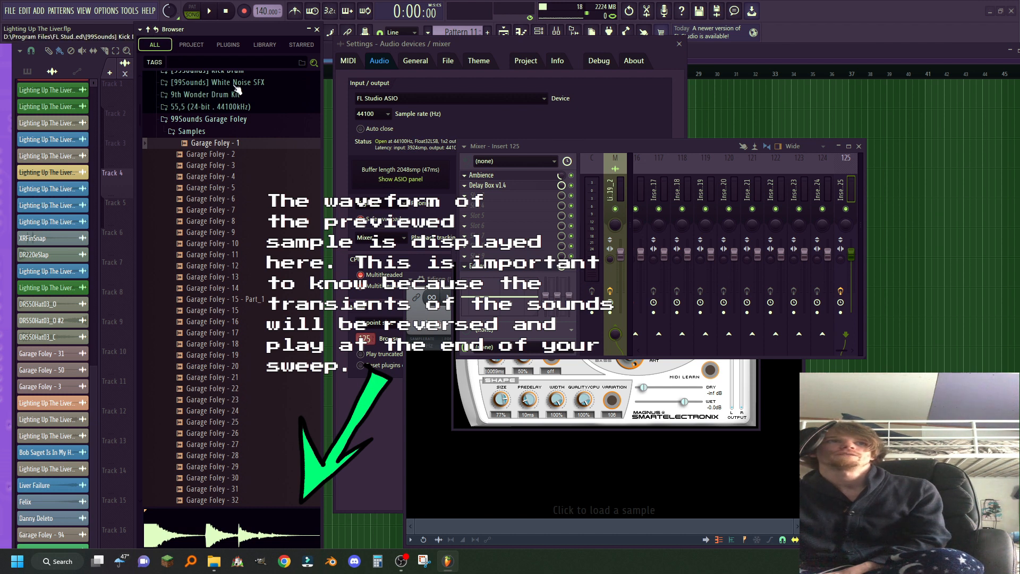
pyautogui.click(238, 167)
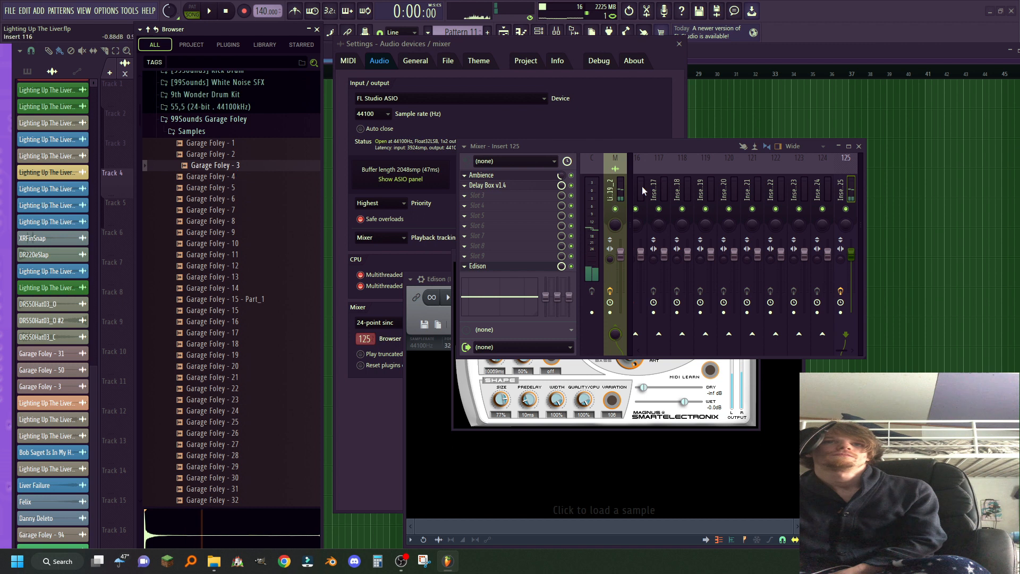
# - Bring Edison to the front, arm its recording and record previews of Garage Foley 1, 4, 5 and 10
pyautogui.click(456, 277)
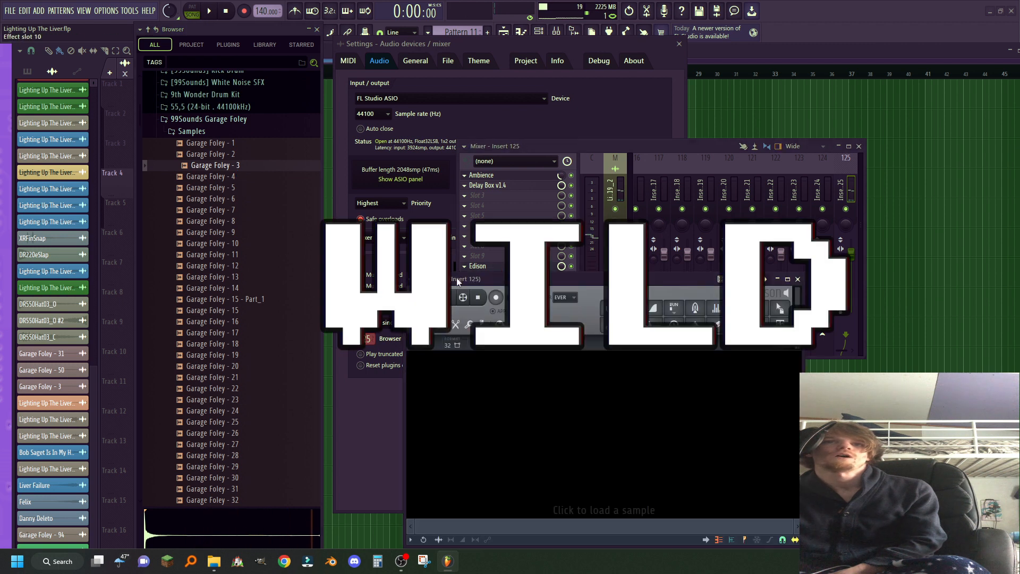
pyautogui.moveTo(457, 278); pyautogui.dragTo(451, 176)
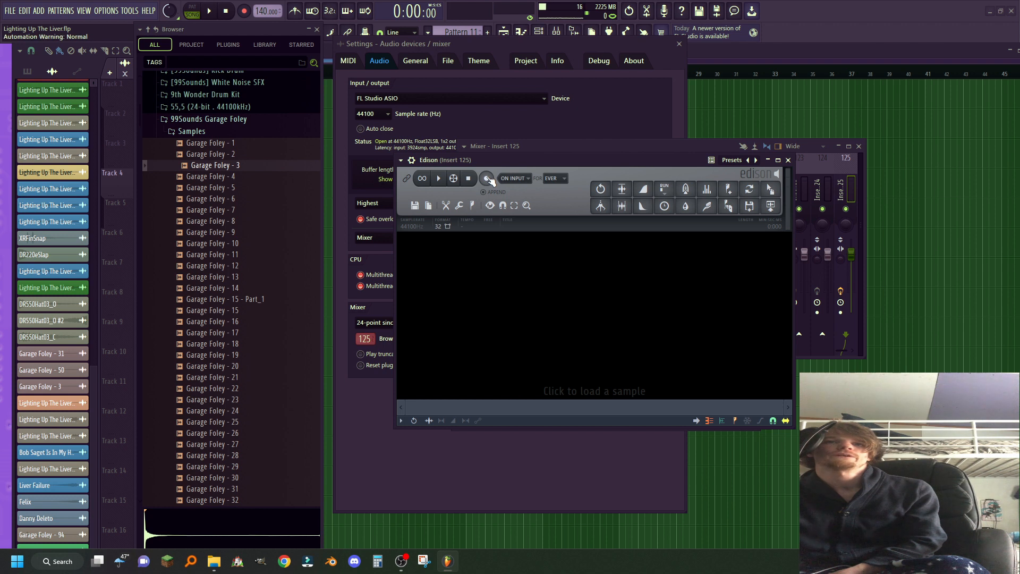
pyautogui.click(207, 144)
pyautogui.click(212, 177)
pyautogui.click(213, 188)
pyautogui.click(220, 247)
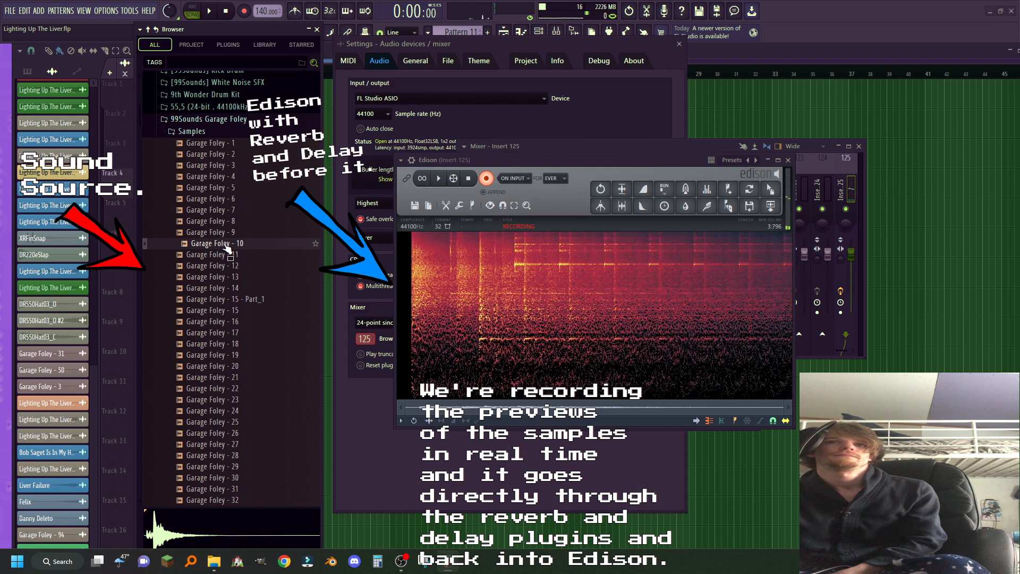
# - Record previews of more Garage Foley samples from further down the folder, ending with Garage Foley - 70
pyautogui.scroll(-6, 250, 175)
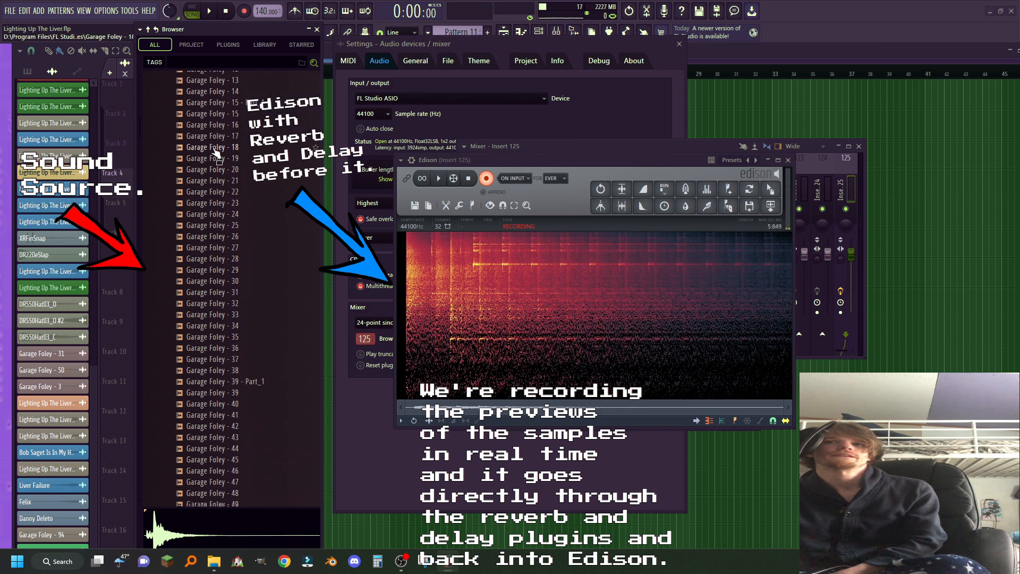
pyautogui.click(212, 194)
pyautogui.click(213, 310)
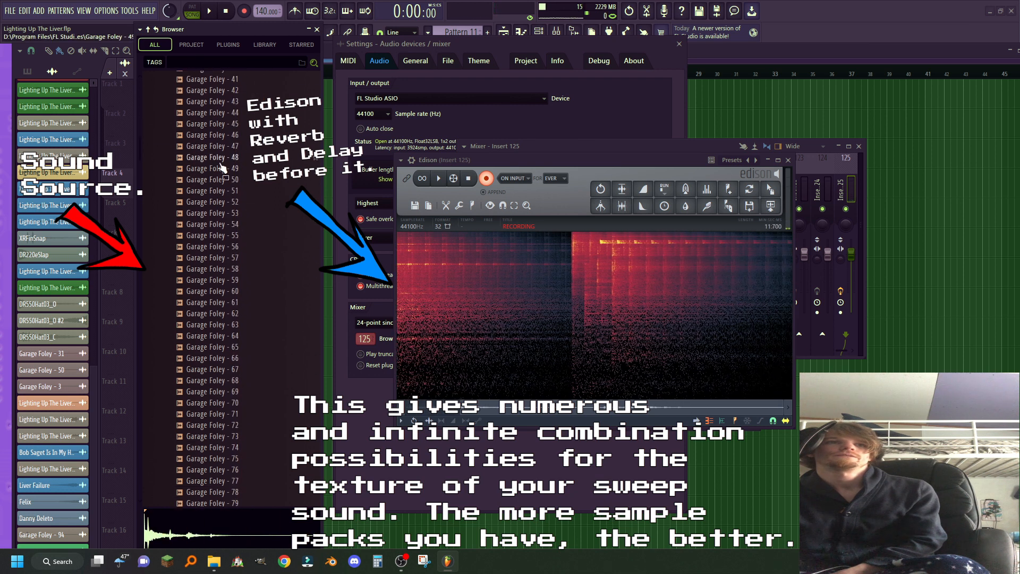
pyautogui.scroll(-10, 234, 223)
pyautogui.click(228, 310)
pyautogui.click(249, 401)
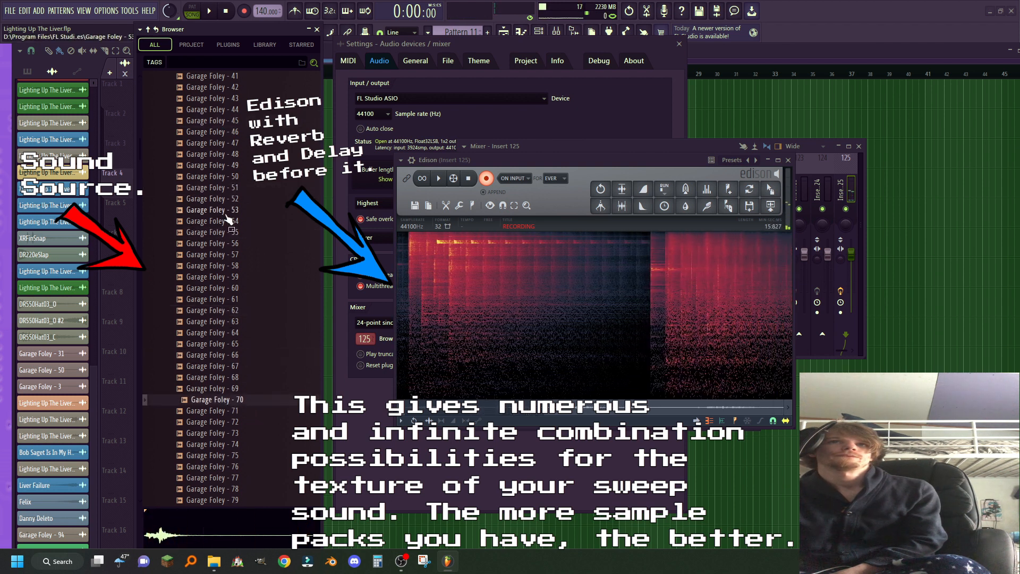
# - Record previews of Garage Foley 76, 89 and 93, plus CLAPSDRY 7-LR from the African Dreams claps folder
pyautogui.scroll(-6, 228, 218)
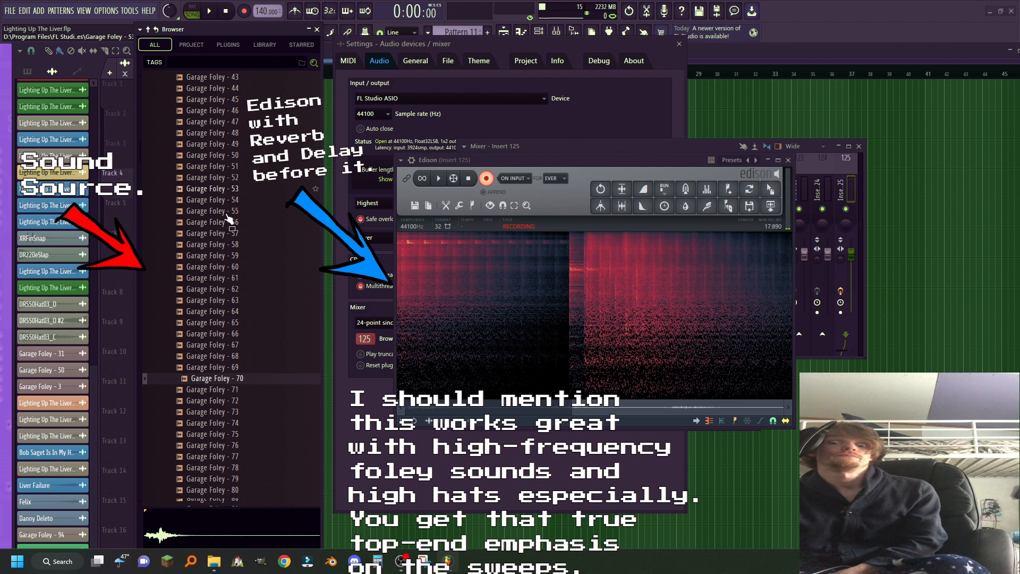
pyautogui.scroll(-4, 228, 218)
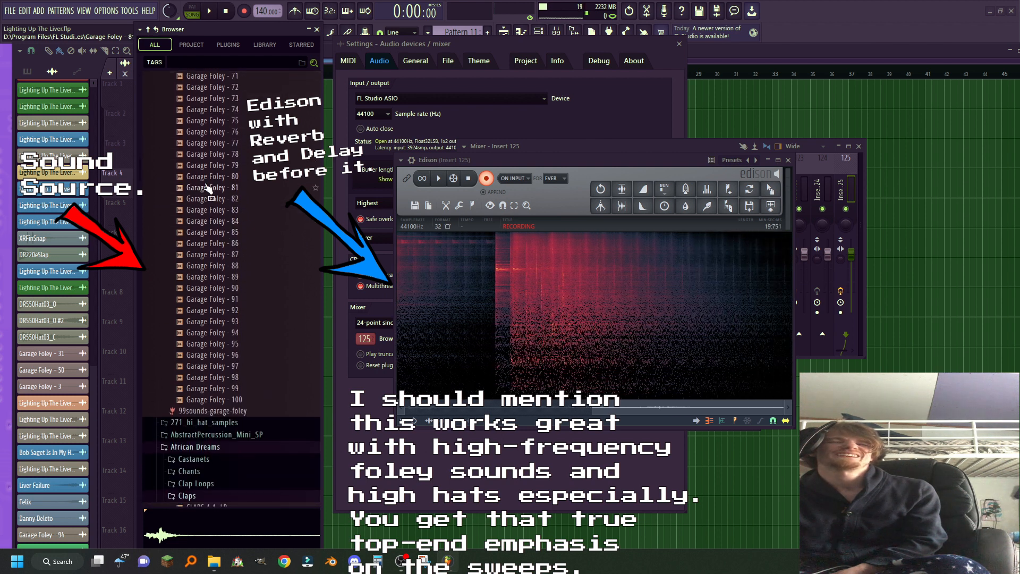
pyautogui.click(211, 132)
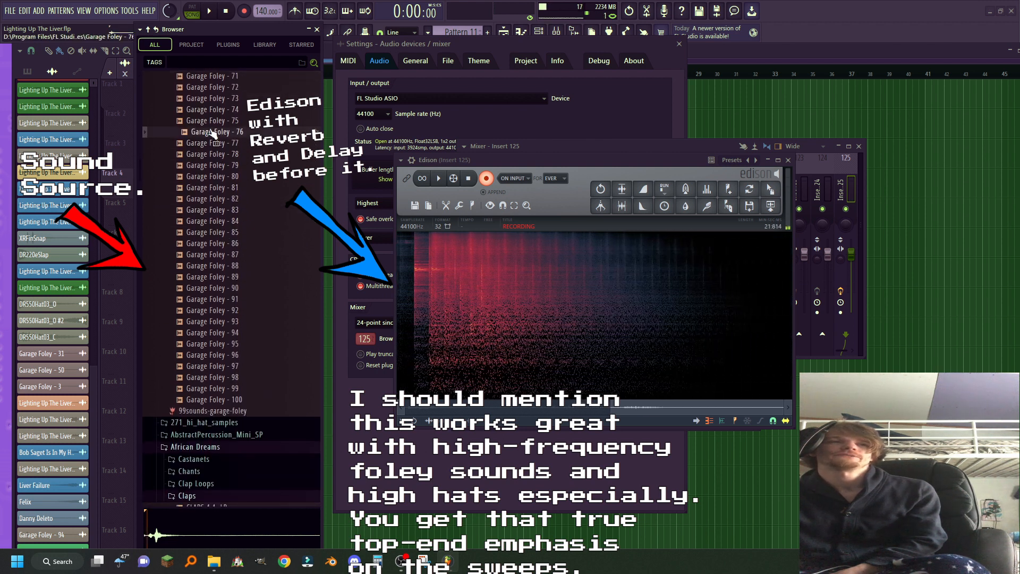
pyautogui.click(221, 280)
pyautogui.click(218, 321)
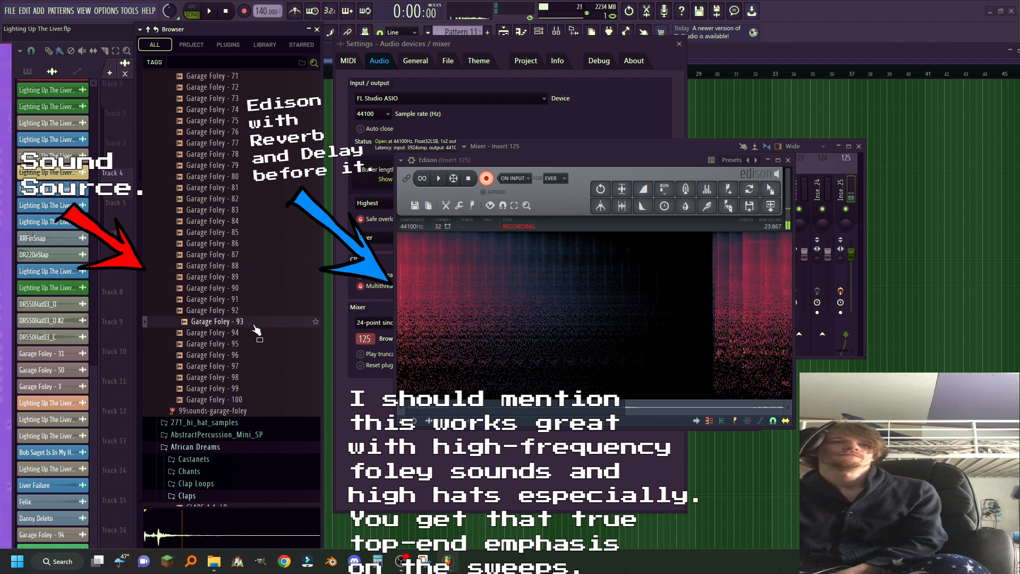
pyautogui.scroll(-6, 266, 351)
pyautogui.click(236, 410)
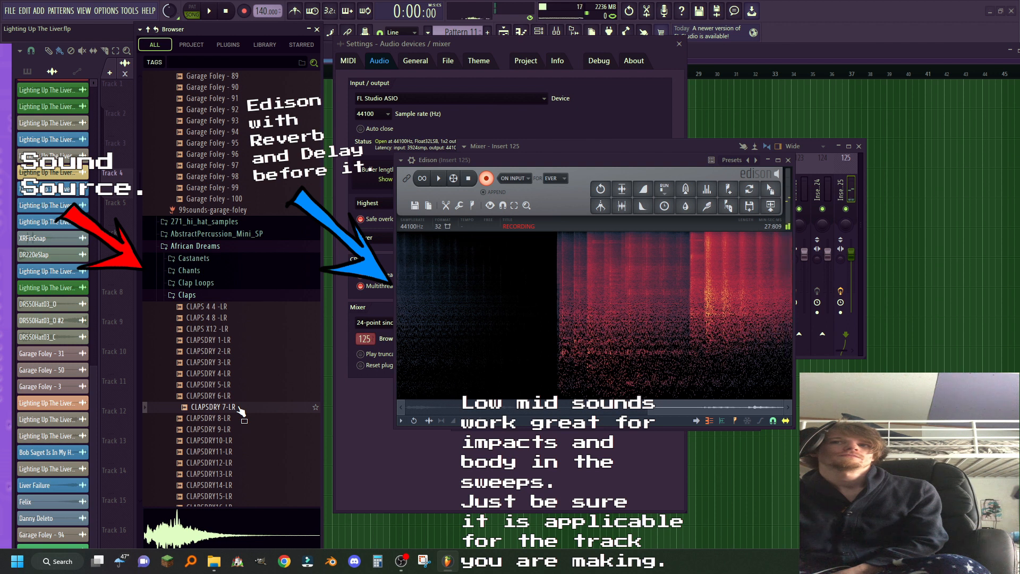
# - Stop the Edison recording and fade out the section from about 21.8 to 25.2 seconds
pyautogui.click(470, 180)
pyautogui.moveTo(790, 276); pyautogui.dragTo(709, 269)
pyautogui.moveTo(399, 263); pyautogui.dragTo(667, 261)
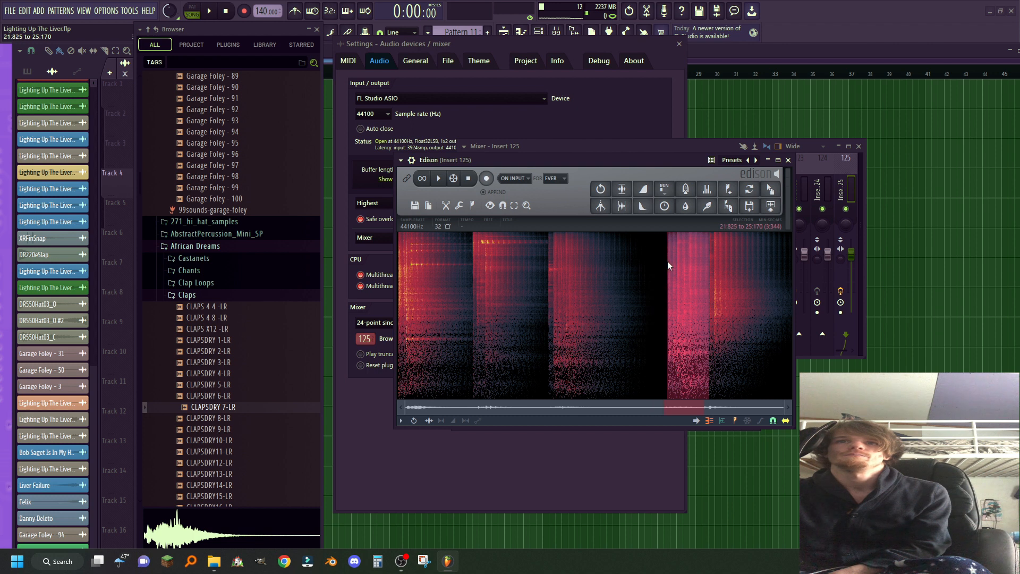
pyautogui.click(643, 205)
pyautogui.moveTo(700, 262); pyautogui.dragTo(811, 273)
# - Select the entire recording in Edison, reverse it and send it to the playlist as an audio clip
pyautogui.moveTo(700, 273); pyautogui.dragTo(327, 241)
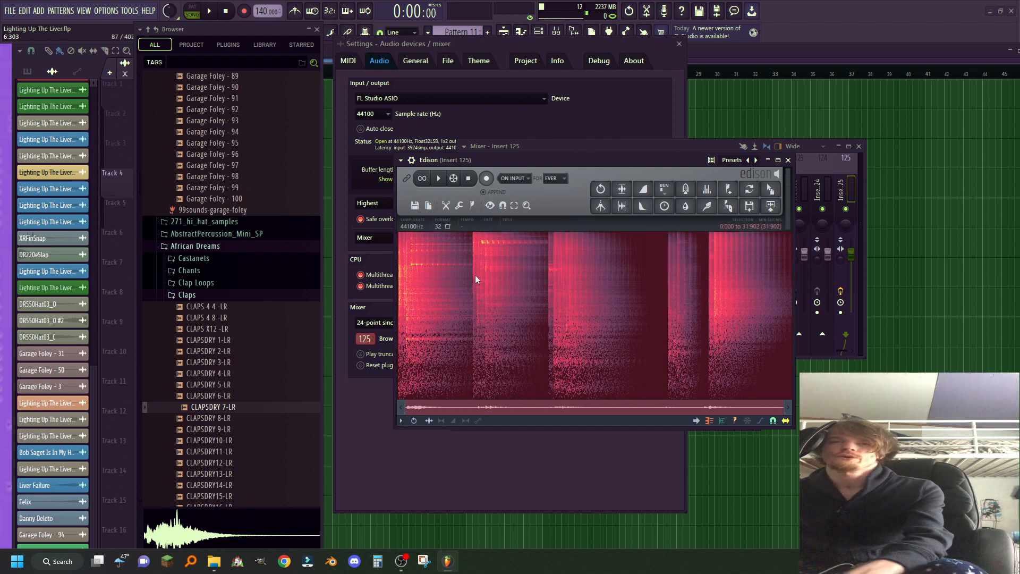
pyautogui.hotkey('ctrl', 'r')
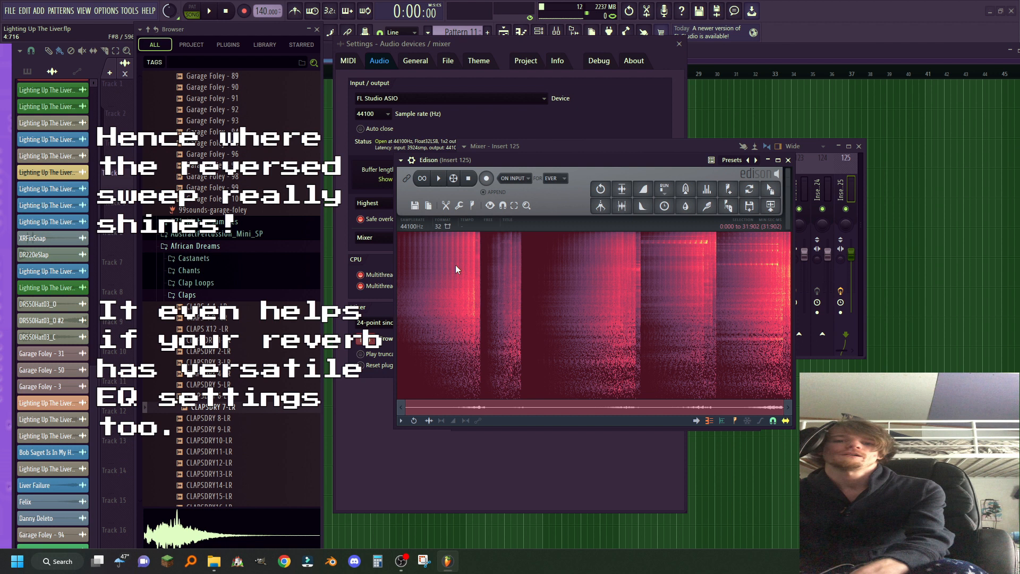
pyautogui.click(778, 212)
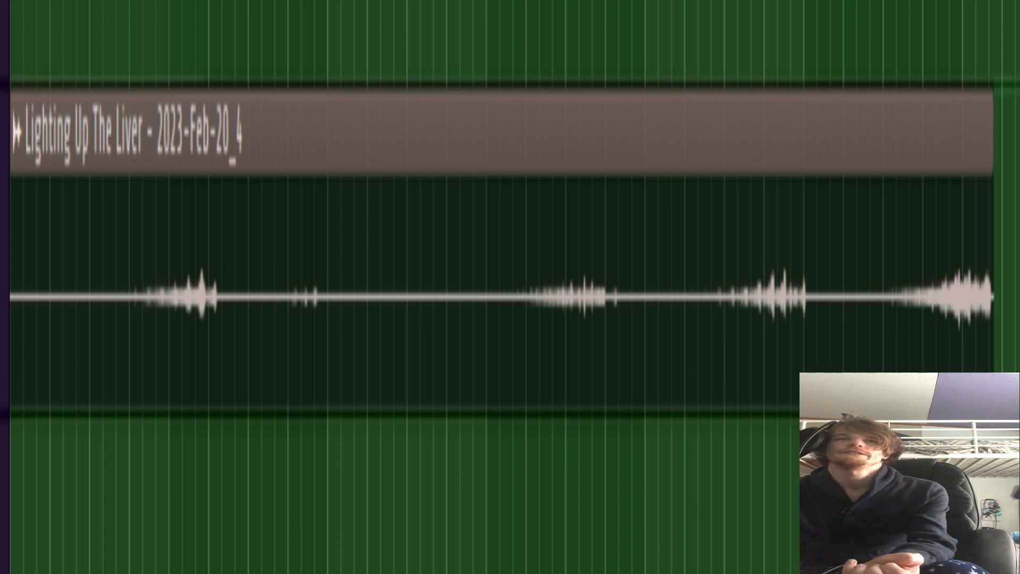
pyautogui.press('F9')
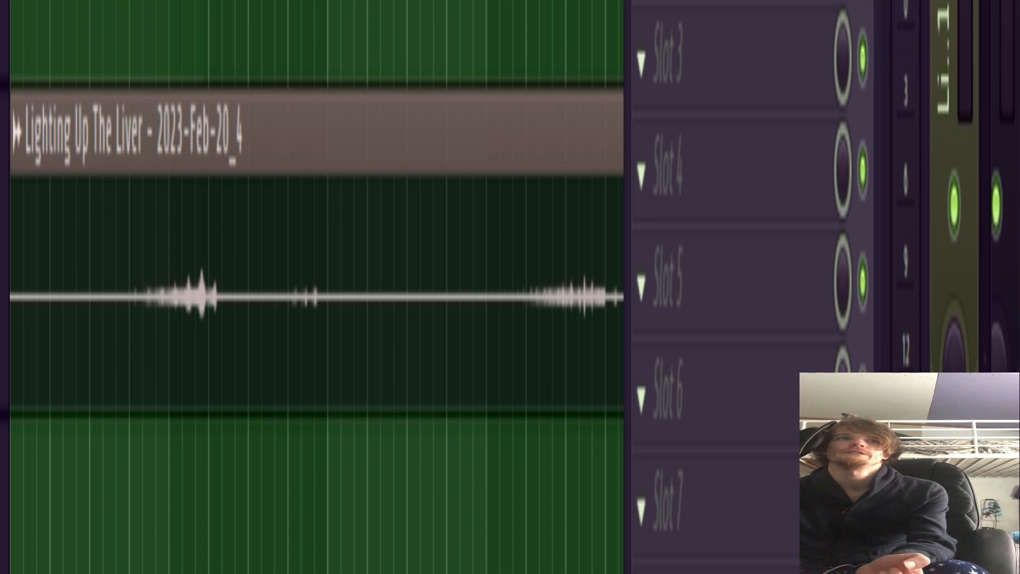
pyautogui.press('F9')
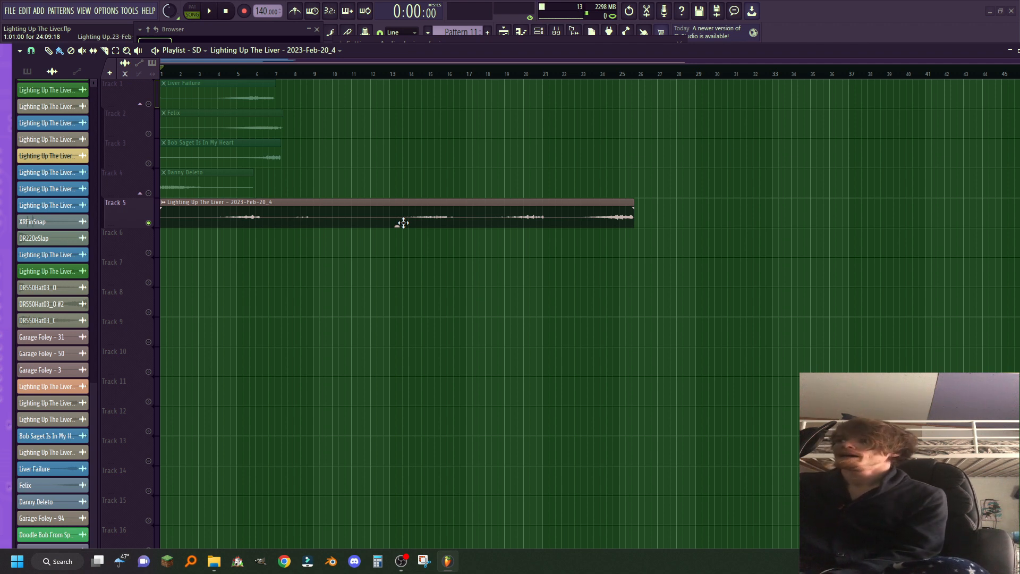
# - Switch the playlist from SD to Arrangement and fit the whole song in view
pyautogui.click(249, 50)
pyautogui.click(189, 47)
pyautogui.click(204, 72)
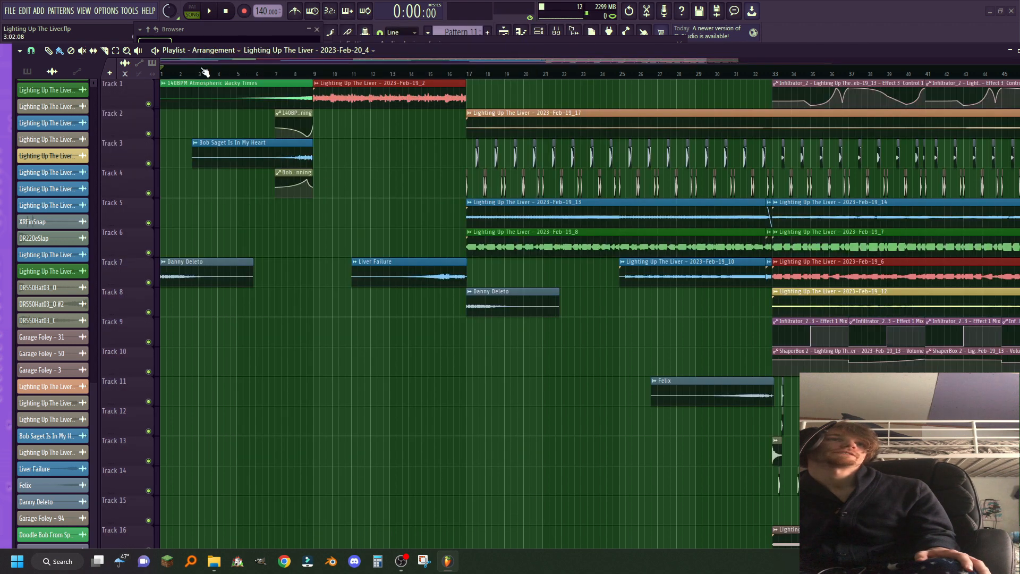
pyautogui.moveTo(704, 64); pyautogui.dragTo(865, 69)
pyautogui.scroll(-4, 922, 223)
pyautogui.scroll(5, 926, 232)
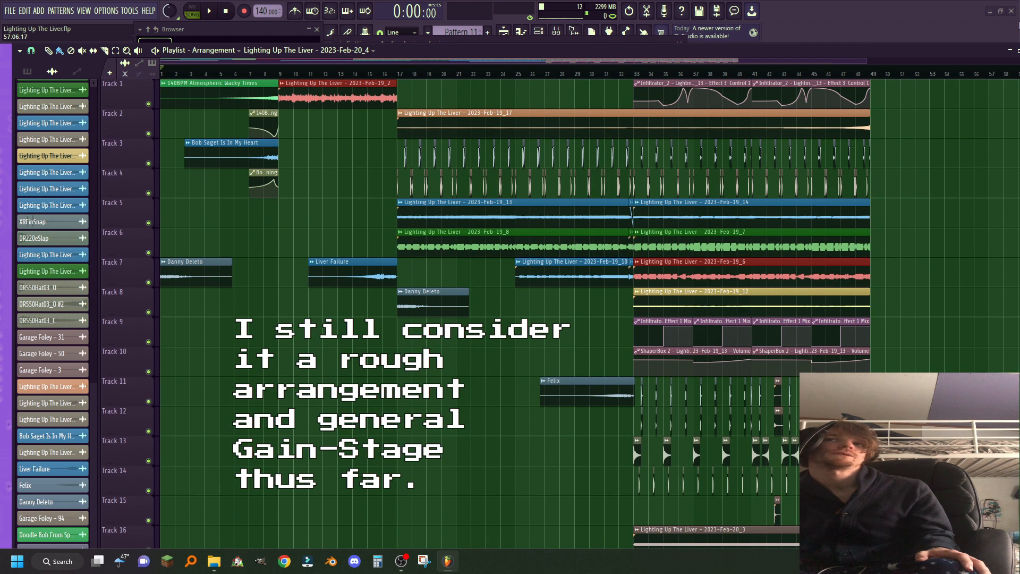
# - Restore the playlist to a smaller window and play the arrangement through, checking mixer track Insert 29, then stop playback
pyautogui.doubleClick(984, 46)
pyautogui.moveTo(990, 67); pyautogui.dragTo(989, 77)
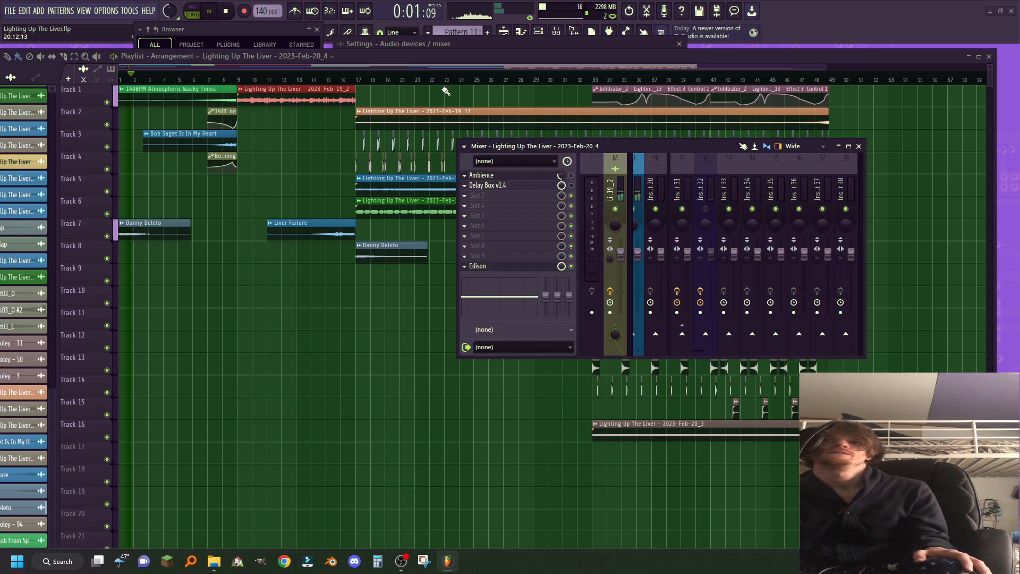
pyautogui.scroll(6, 731, 184)
pyautogui.click(771, 182)
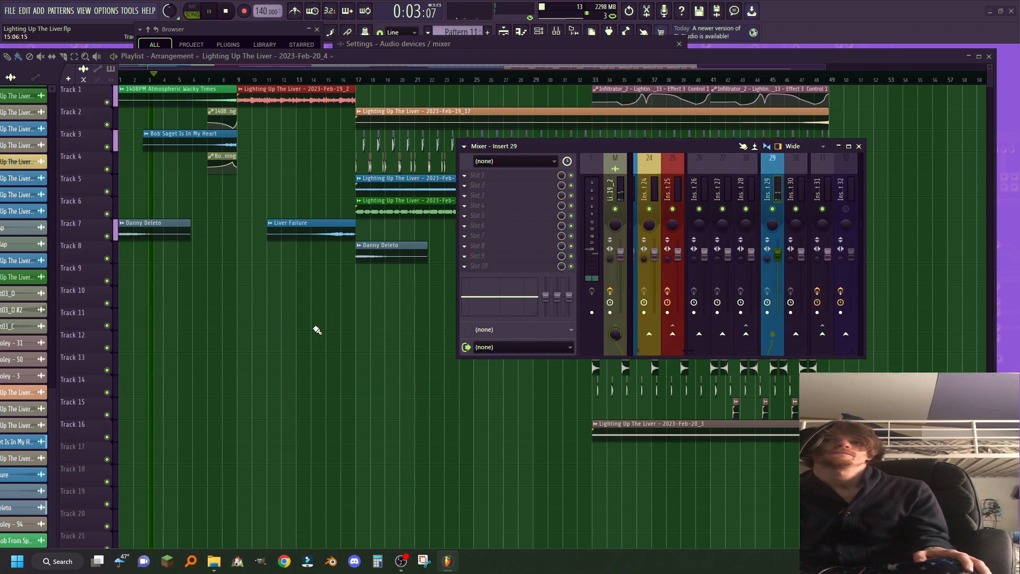
pyautogui.press('F9')
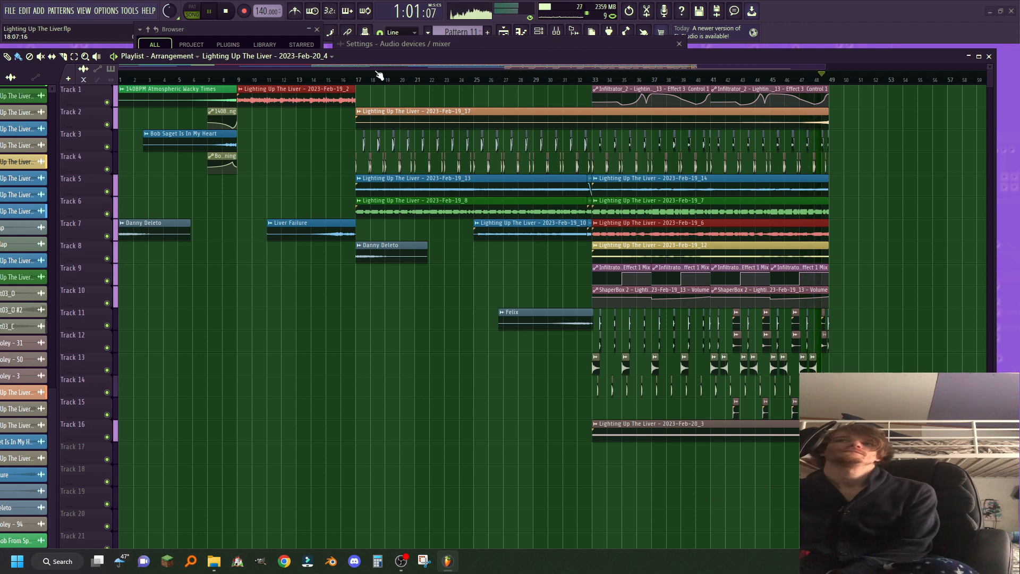
pyautogui.click(227, 12)
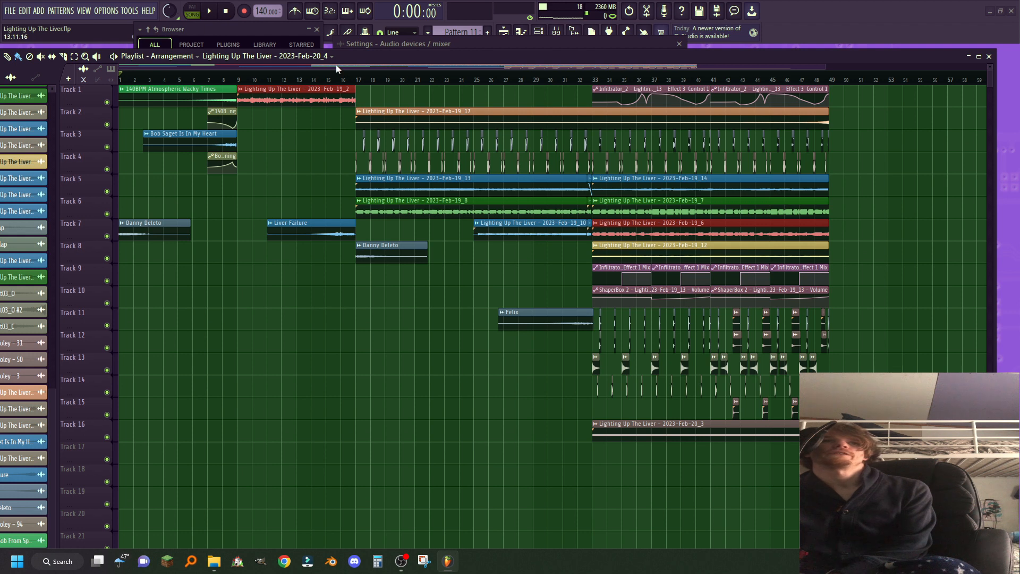